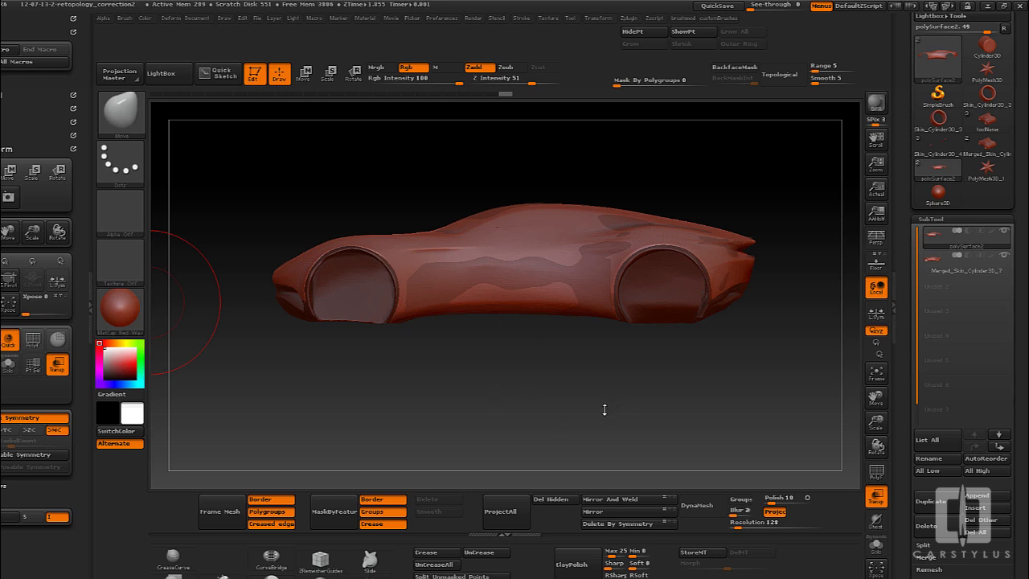
Step: Compare the polySurface2 and Merged_Skin_Cylinder3D_7 car bodies by switching between the two subtools, finishing on polySurface2
left_click_drag(595, 410, 673, 402)
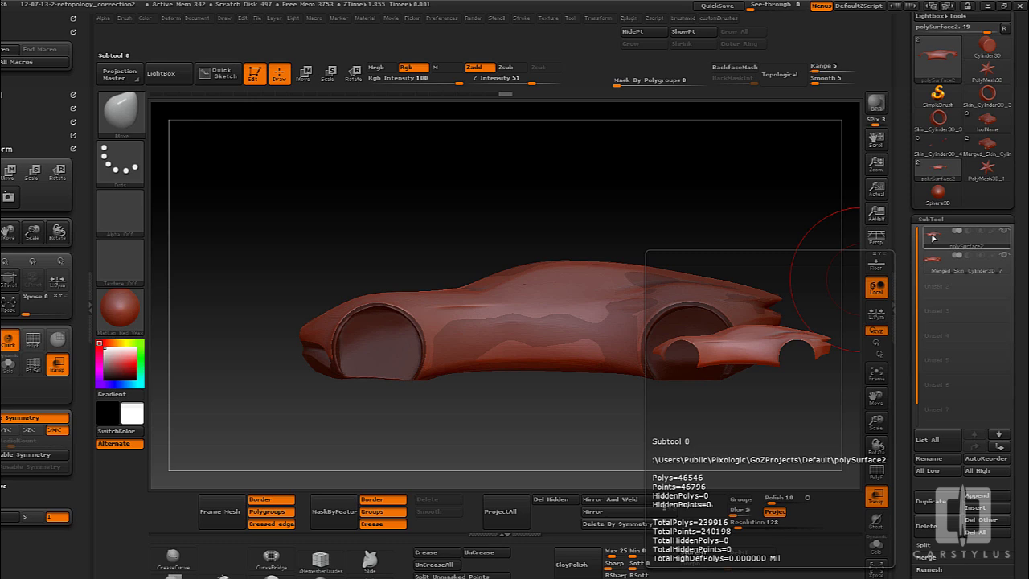
left_click(934, 255)
left_click_drag(700, 409, 764, 434)
left_click(940, 236)
left_click_drag(817, 386, 764, 434)
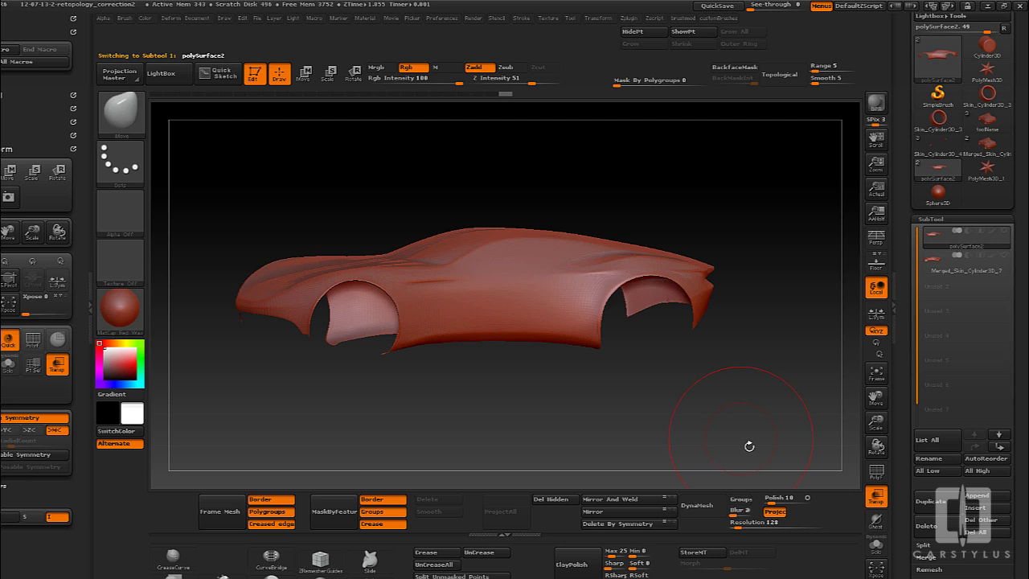
left_click_drag(756, 427, 736, 429)
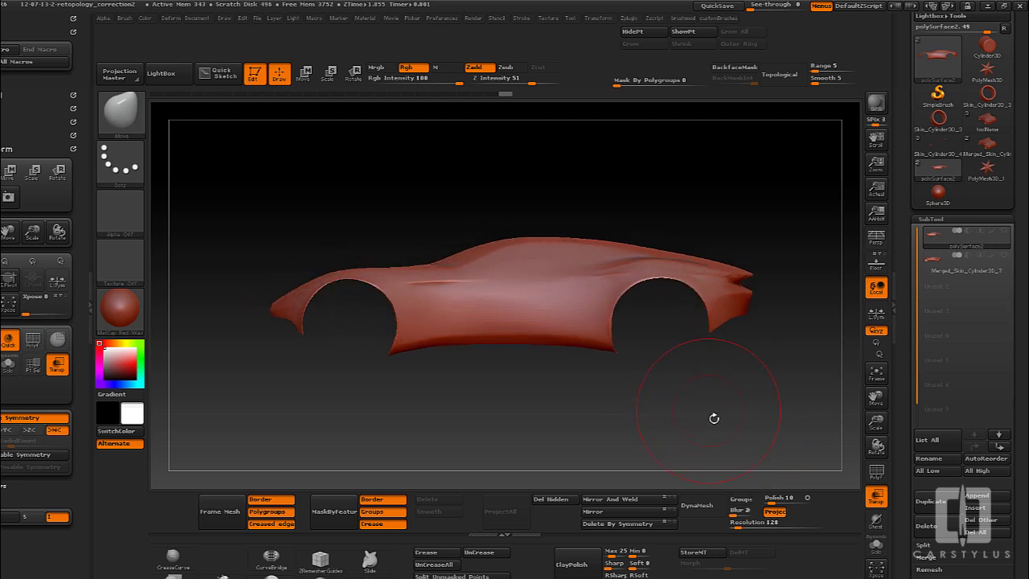
mouse_move(696, 422)
left_mouse_down()
mouse_move(725, 413)
mouse_move(726, 400)
mouse_move(700, 394)
left_mouse_up()
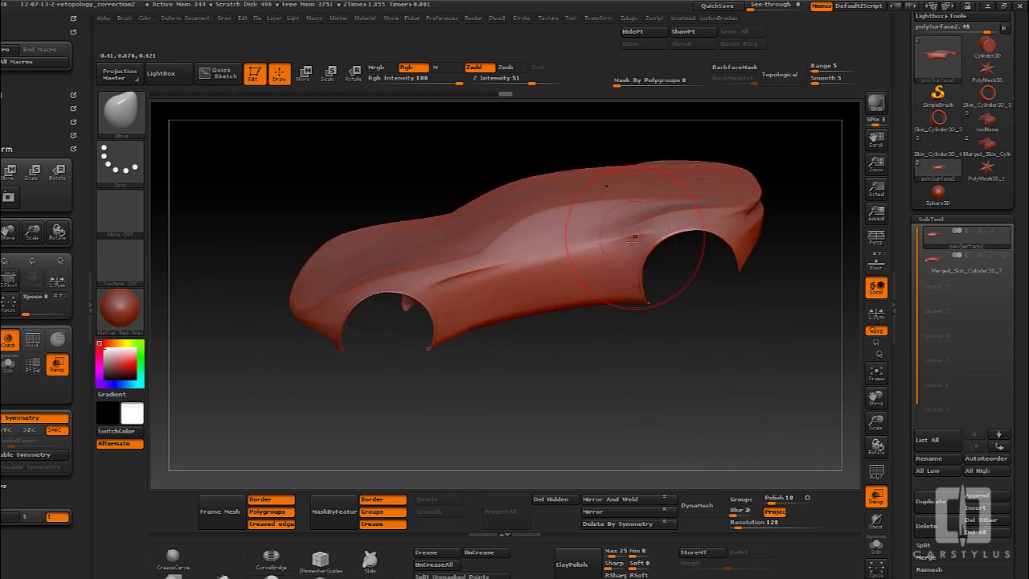
left_click_drag(661, 374, 672, 410, "shift")
left_click_drag(672, 410, 640, 420, "alt")
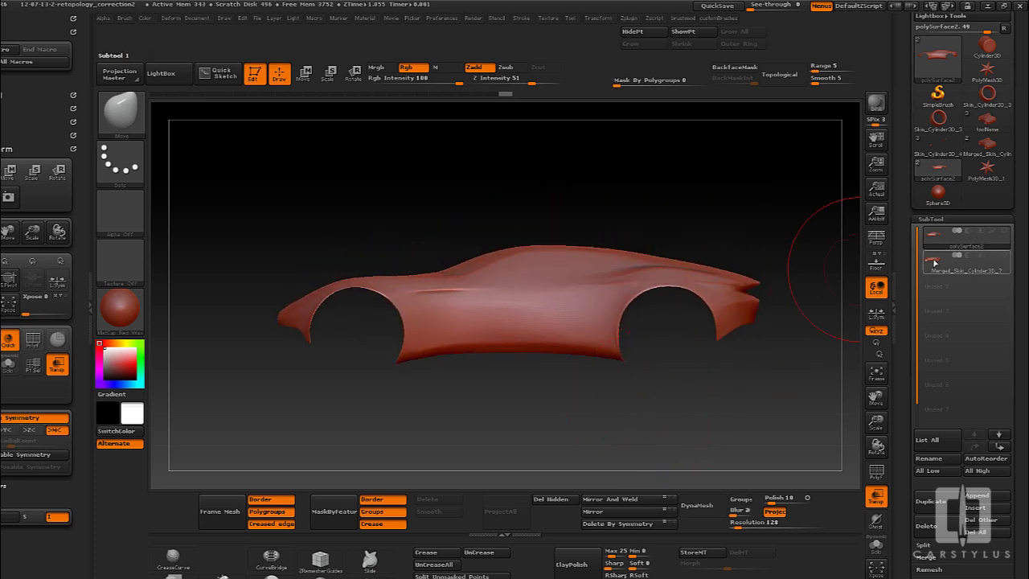
left_click(933, 262)
left_click(934, 240)
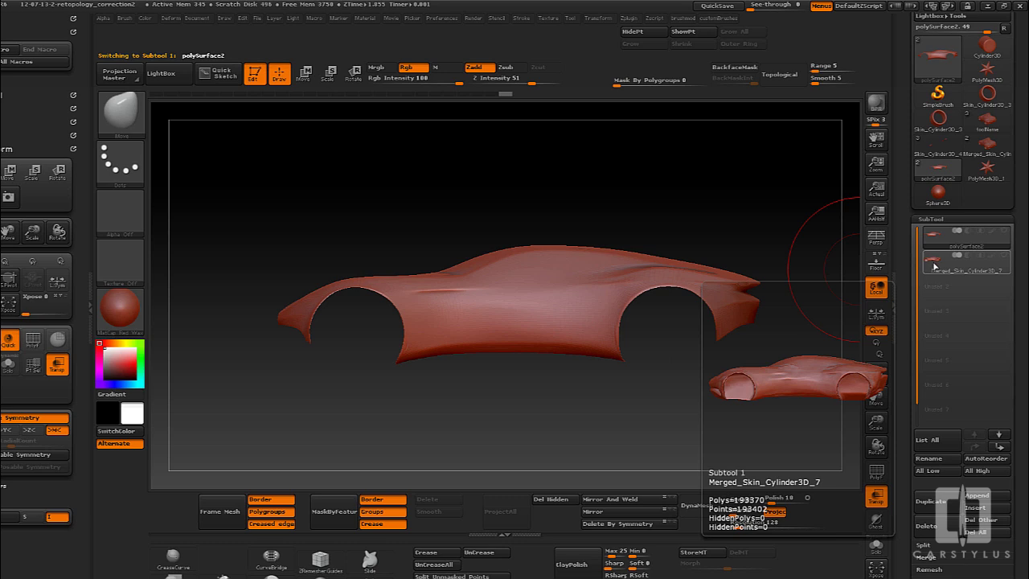
left_click(932, 260)
left_click(932, 235)
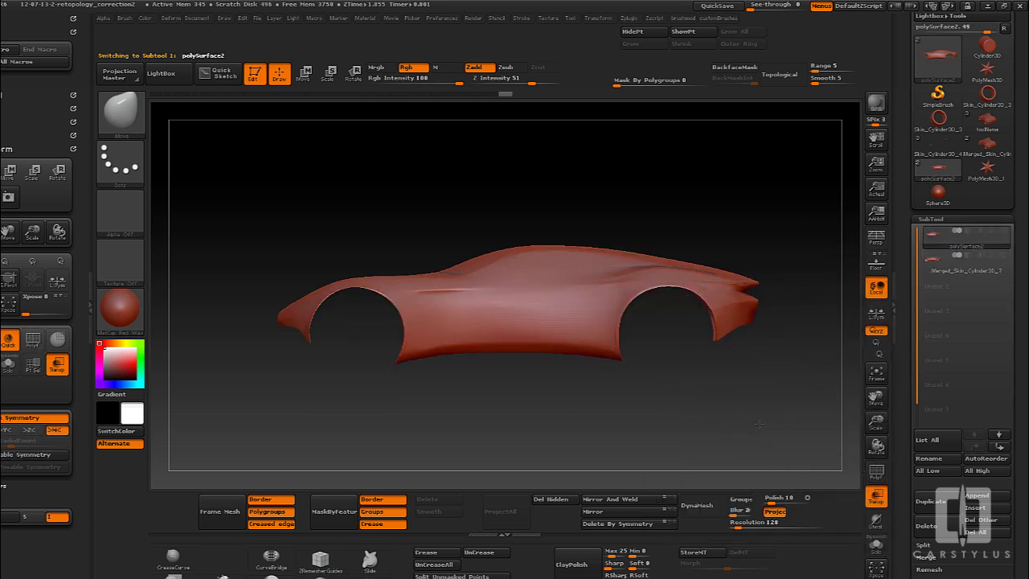
Step: Choose the SliceCurve brush for cutting the polySurface2 car body
left_click_drag(837, 430, 680, 377)
left_click_drag(699, 431, 590, 389)
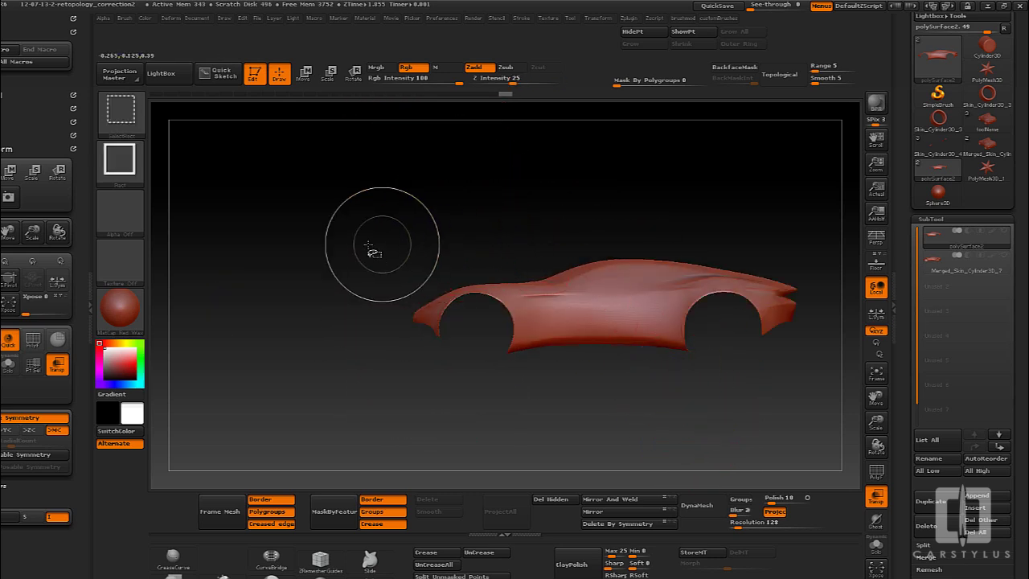
left_click(121, 109)
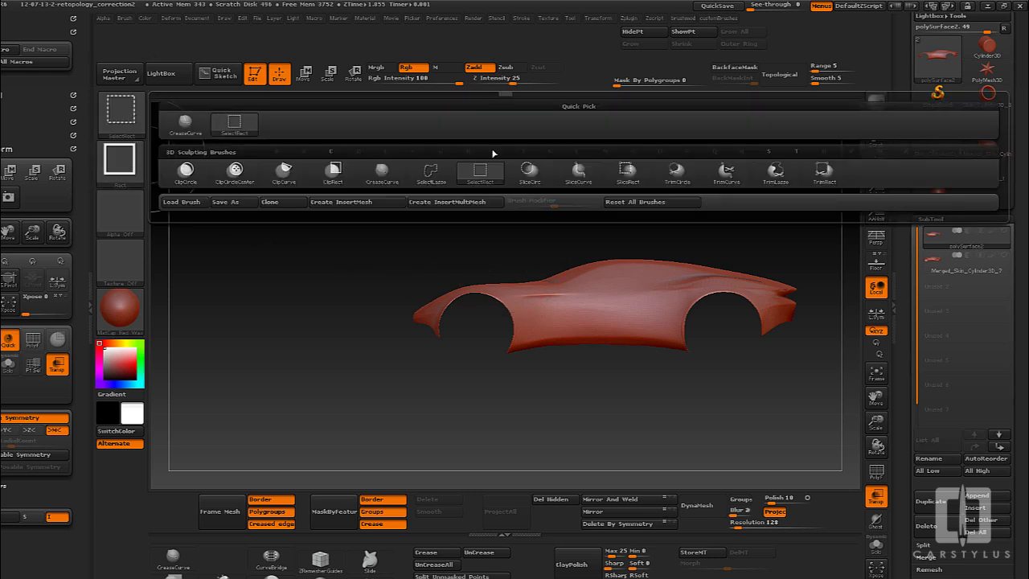
mouse_move(689, 171)
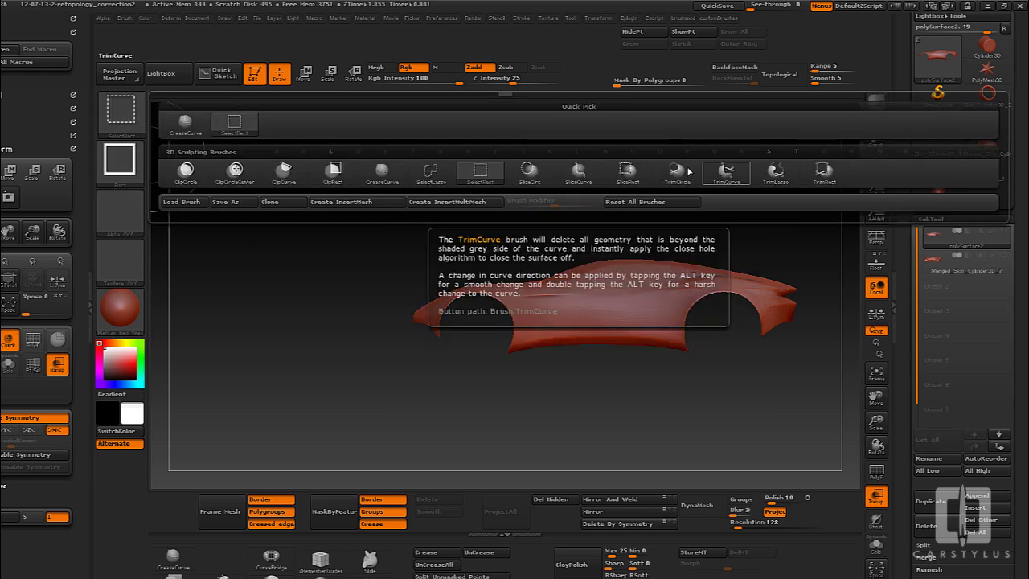
left_click(580, 176, "ctrl+shift")
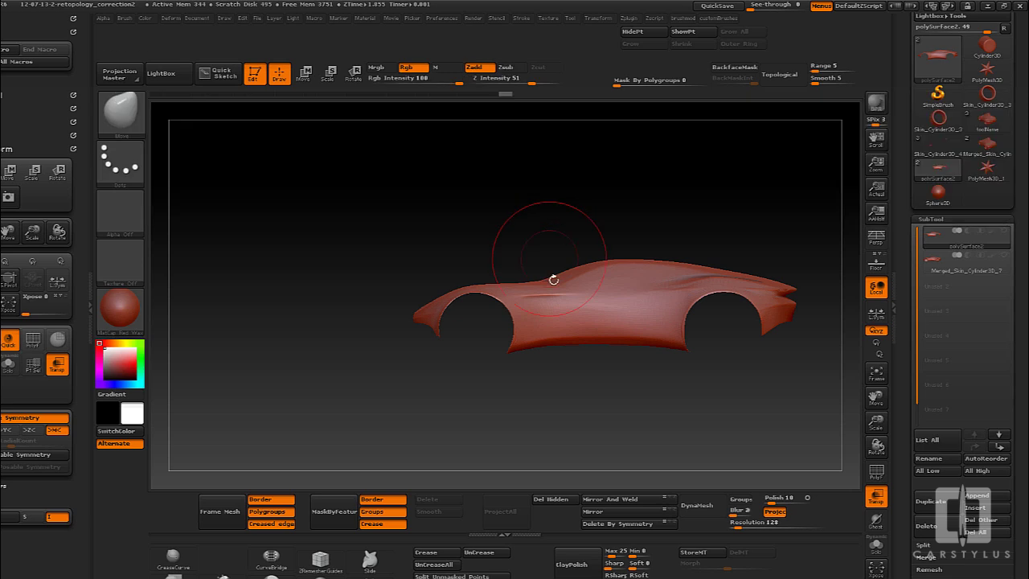
Step: Turn on the polyframe display for the car body in a closer side view
mouse_move(527, 358)
left_mouse_down("alt")
mouse_move(530, 393)
mouse_move(488, 411)
left_mouse_up("alt")
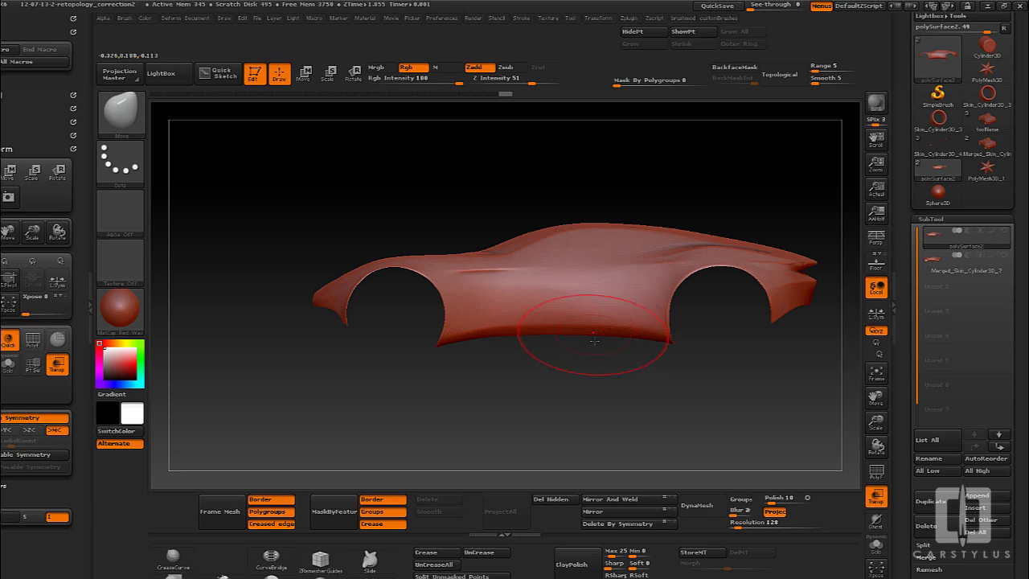
key("shift")
key("shift+f")
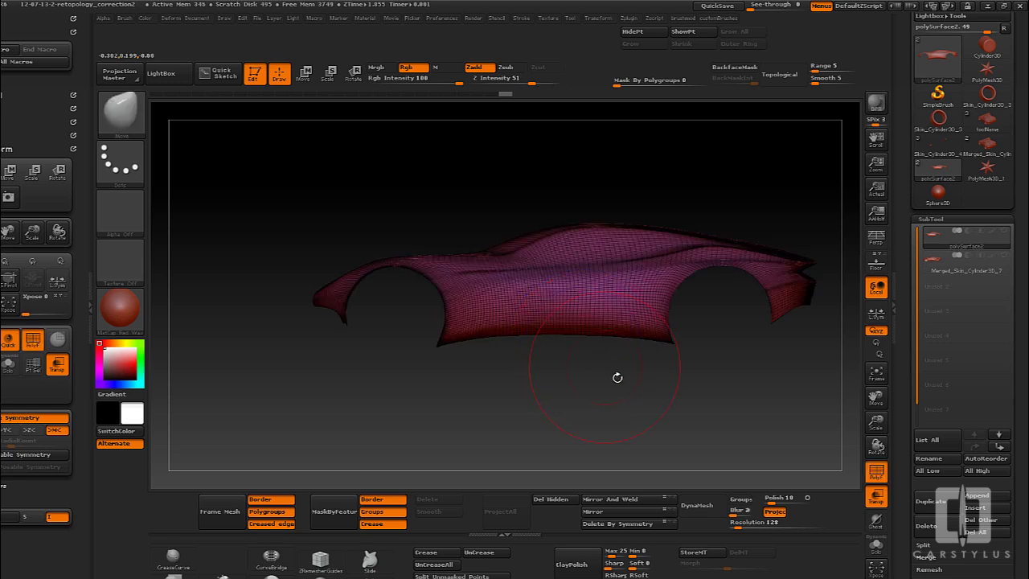
left_click_drag(721, 377, 681, 351)
Step: Slice the car body with a gently arched curve running between the wheel arches across the lower part of the door area
key("ctrl+shift")
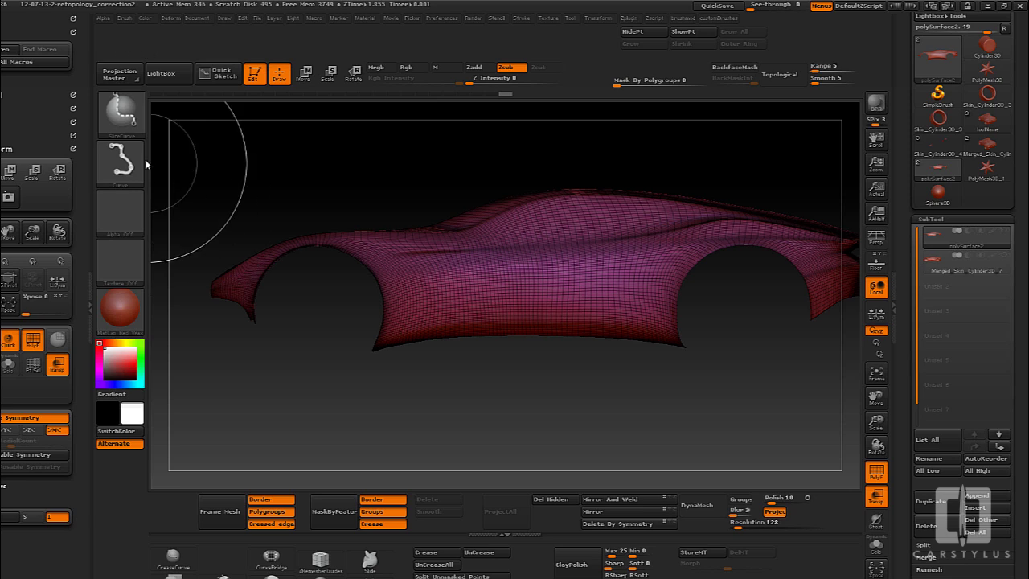
key("ctrl+shift")
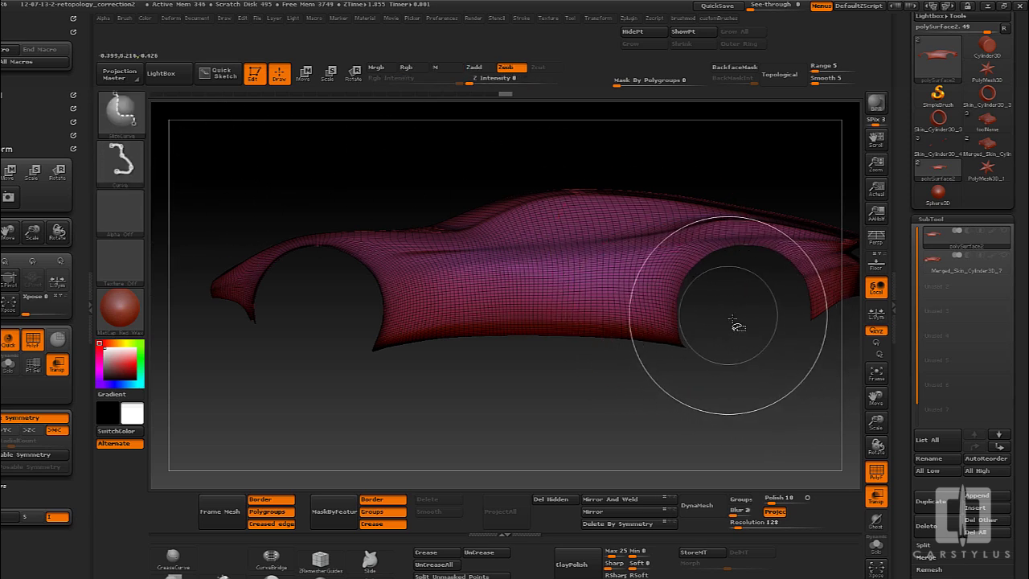
key("b")
key("s")
key("t")
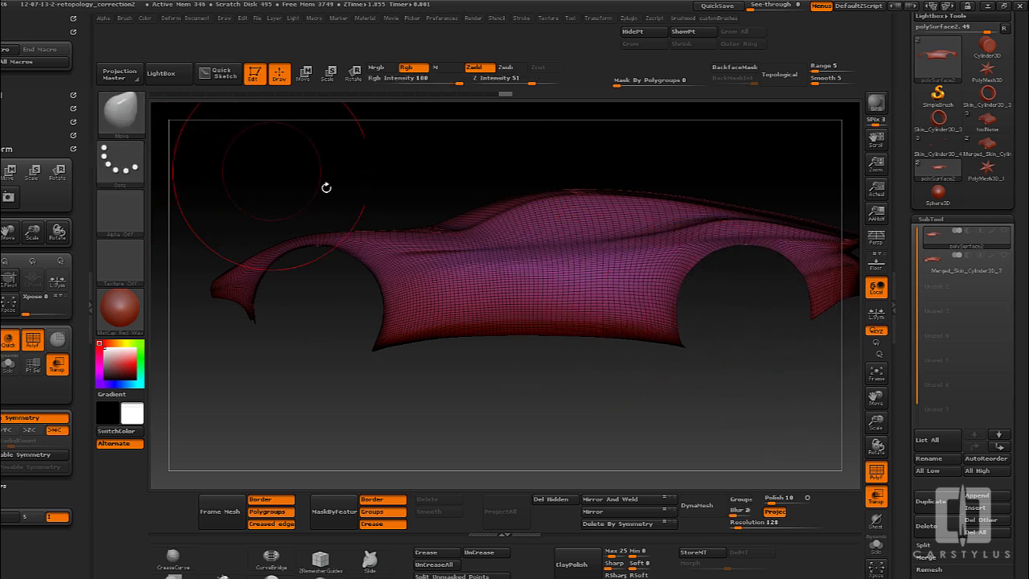
key("b")
key("s")
key("c")
mouse_move(738, 321)
left_mouse_down()
mouse_move(620, 299)
mouse_move(494, 299)
mouse_move(389, 319)
mouse_move(333, 303)
left_mouse_up()
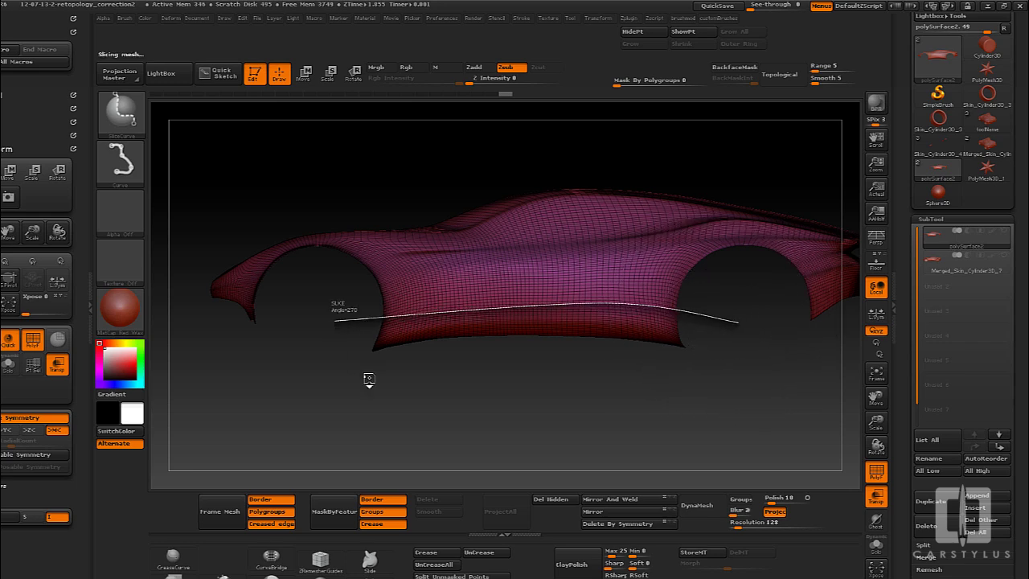
Step: Isolate the sliced sill strip below the doors, and bring the whole body back into view
left_click_drag(597, 441, 600, 420)
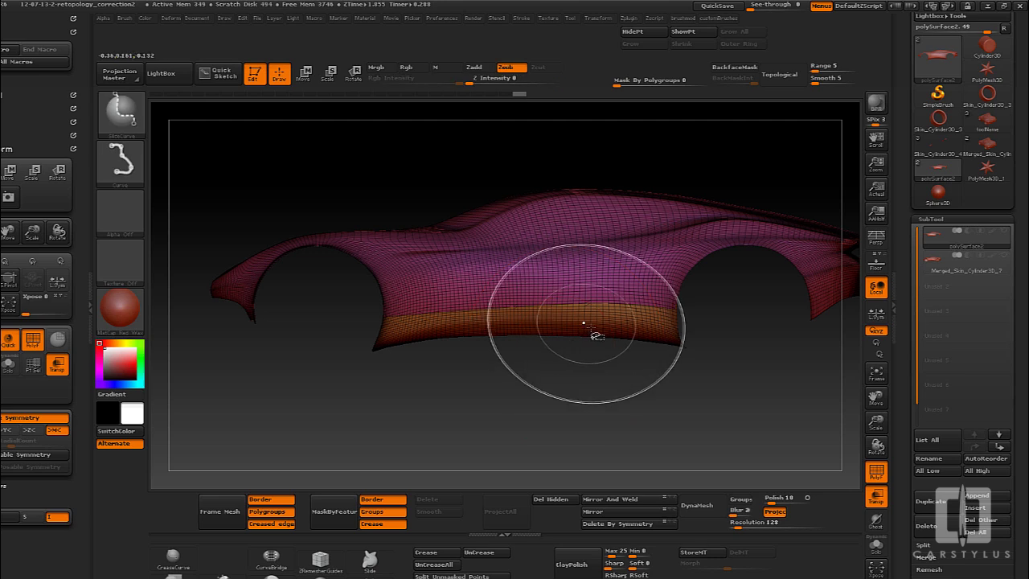
left_click(593, 333, "ctrl+shift")
mouse_move(559, 360)
left_mouse_down()
mouse_move(414, 370)
mouse_move(567, 405)
left_mouse_up()
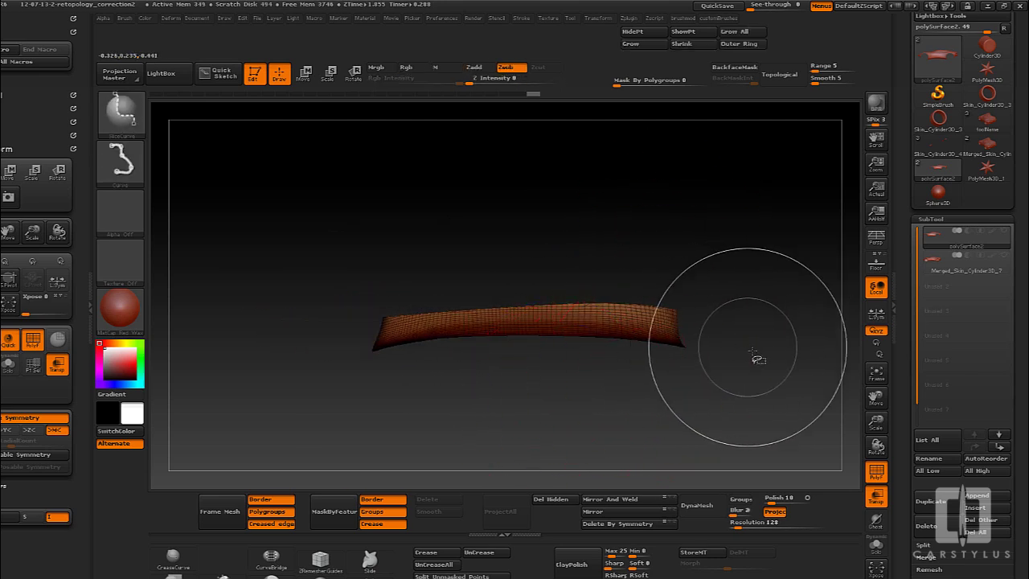
left_click(717, 389, "ctrl+shift")
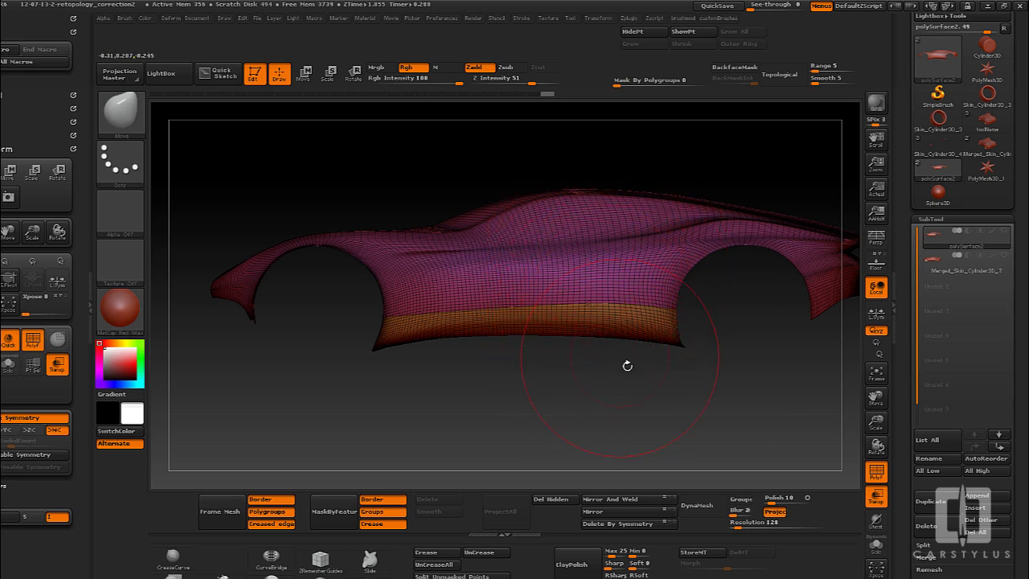
Step: Undo the slice across the lower body side and the visibility changes made after it
key("shift")
key("ctrl+z")
key("ctrl+z")
key("ctrl+z")
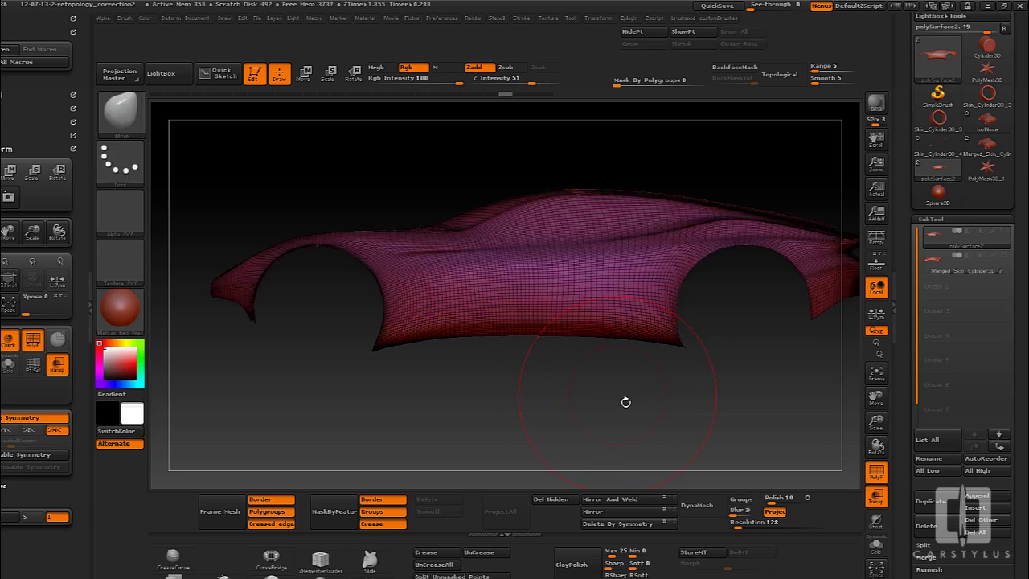
Step: Examine the polygon flow of the body from above and from the side, and turn off the polyframe display
left_click_drag(617, 403, 696, 413)
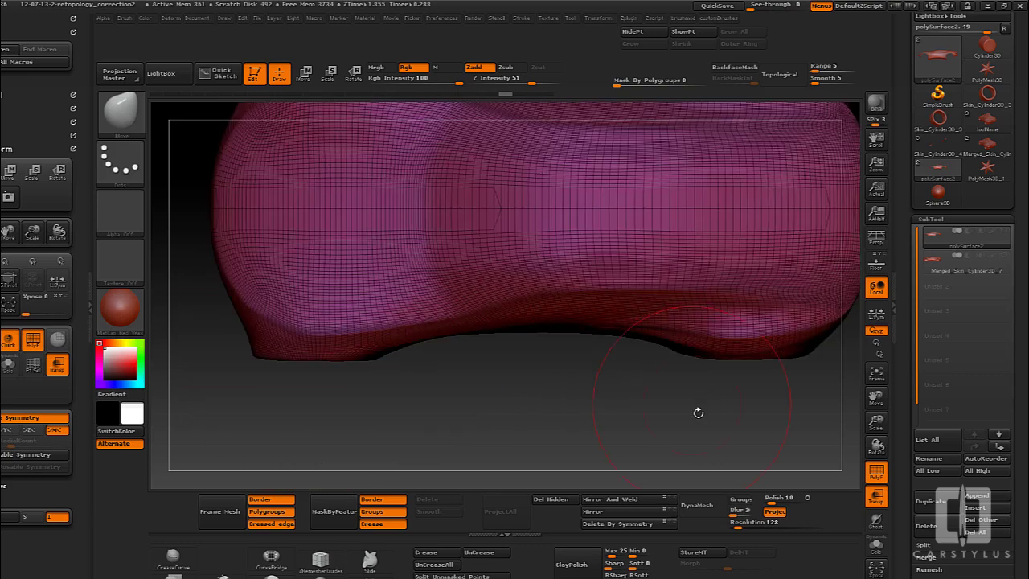
left_click_drag(630, 377, 568, 394)
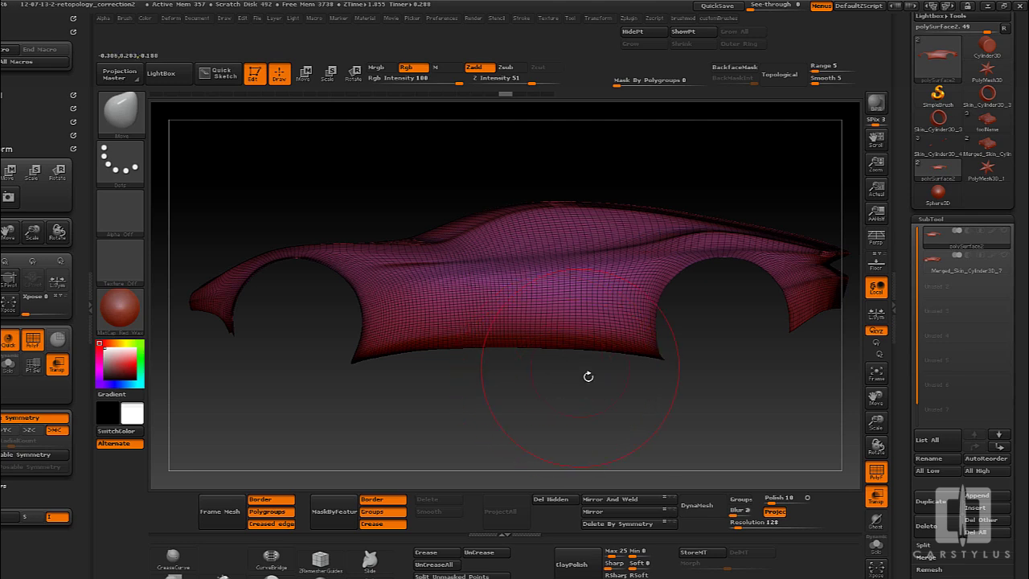
mouse_move(521, 304)
right_mouse_down()
mouse_move(539, 350)
mouse_move(529, 362)
right_mouse_up()
key("shift+f")
Step: Reduce the brush draw size and paint a symmetrical headlight-shaped mask on each front corner of the hood
mouse_move(516, 365)
left_mouse_down()
mouse_move(539, 394)
mouse_move(655, 408)
mouse_move(620, 200)
mouse_move(645, 236)
mouse_move(643, 298)
mouse_move(613, 313)
mouse_move(617, 324)
left_mouse_up()
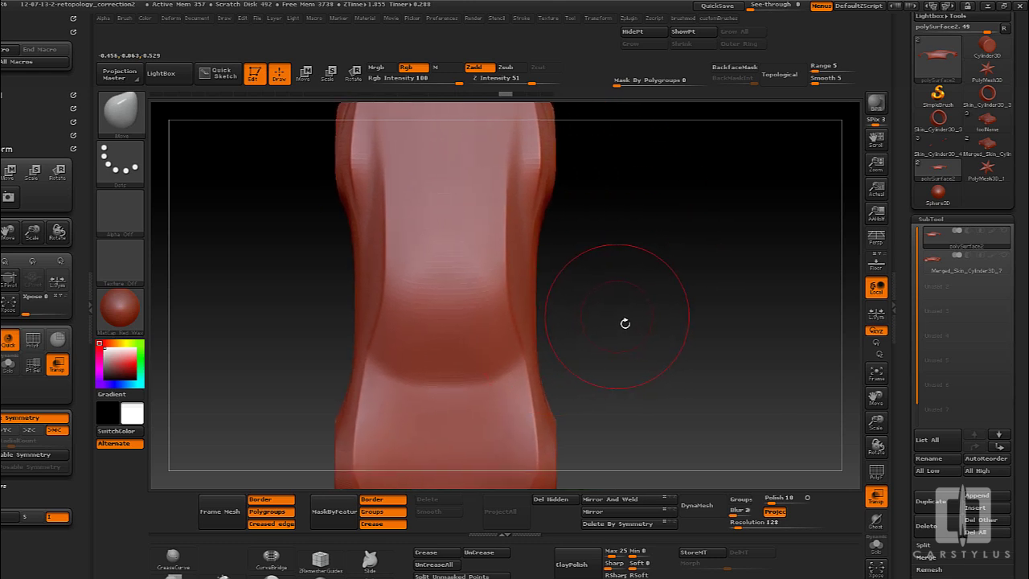
key("s")
left_click_drag(618, 328, 604, 326)
mouse_move(609, 346)
left_mouse_down()
mouse_move(634, 300)
mouse_move(609, 322)
mouse_move(608, 346)
mouse_move(620, 273)
left_mouse_up()
left_click_drag(614, 322, 616, 233)
key("s")
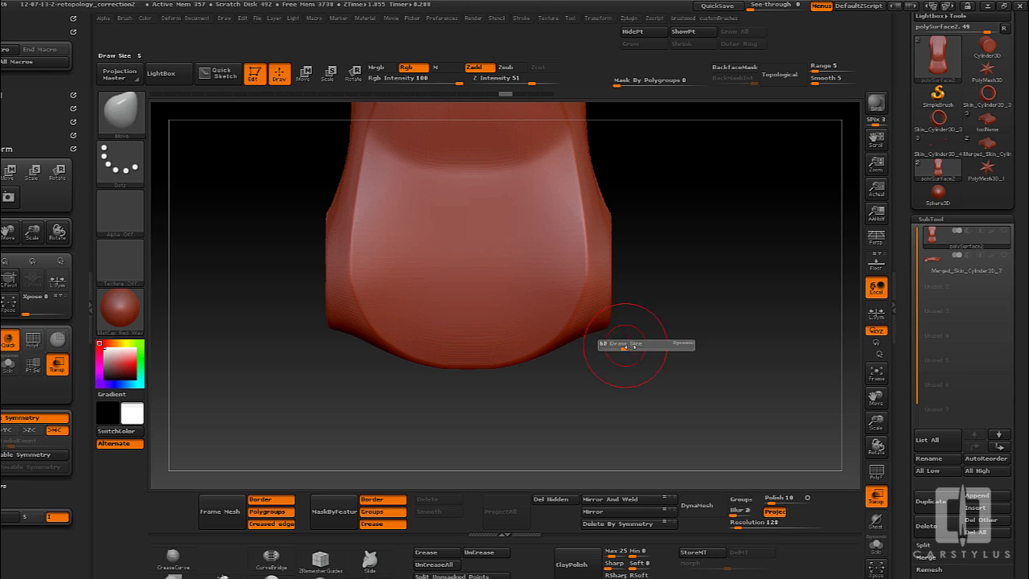
key("ctrl")
key("ctrl")
key("ctrl")
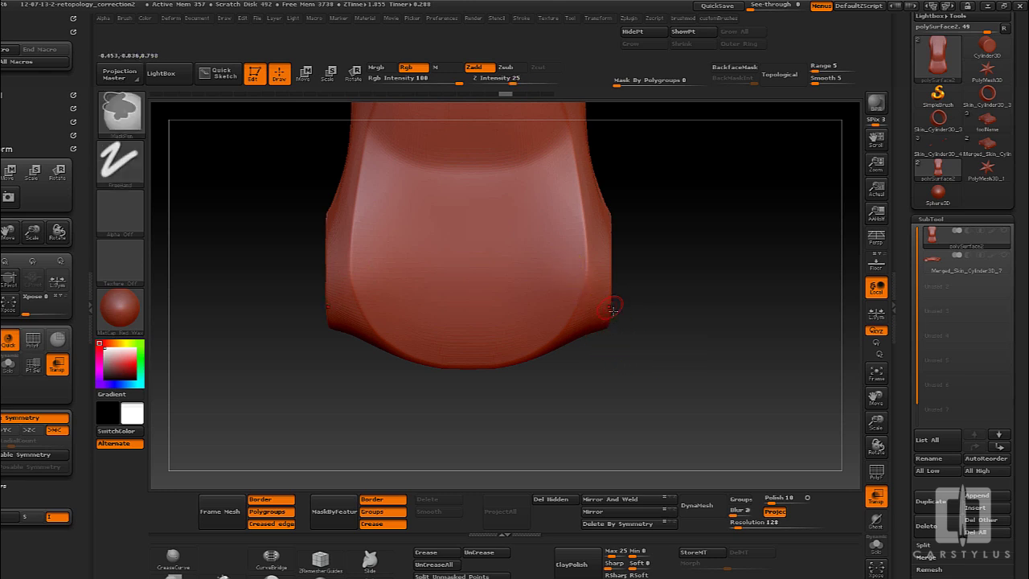
key("ctrl")
left_click_drag(588, 264, 559, 323, "ctrl")
left_click_drag(575, 288, 556, 331, "ctrl")
mouse_move(589, 260)
left_mouse_down("ctrl")
mouse_move(587, 294)
mouse_move(562, 336)
left_mouse_up("ctrl")
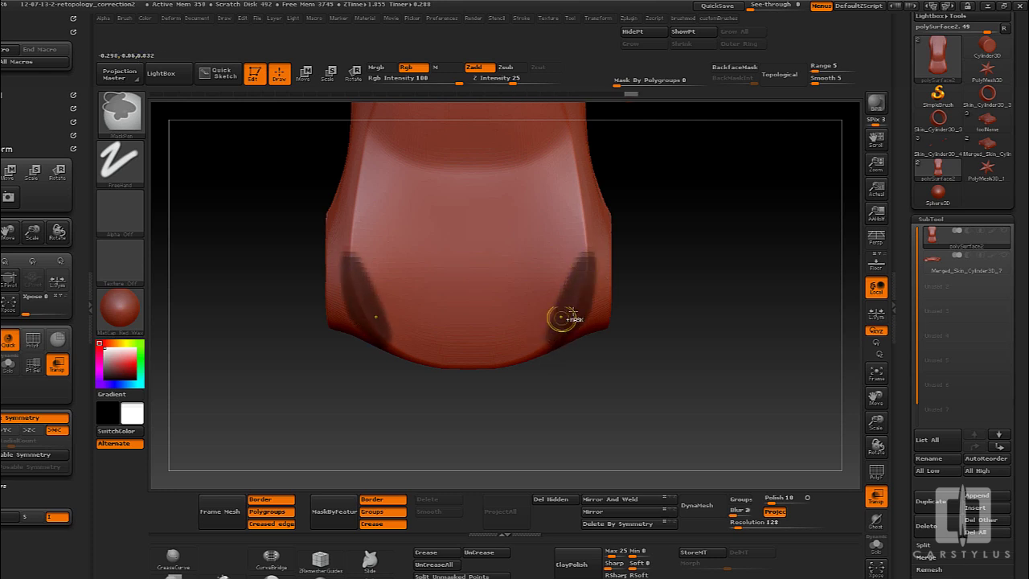
Step: Refine the outlines of the two headlight masks as seen from the front of the car
mouse_move(616, 412)
left_mouse_down()
mouse_move(607, 318)
mouse_move(563, 322)
left_mouse_up()
mouse_move(622, 361)
left_mouse_down("alt")
mouse_move(529, 347)
mouse_move(612, 320)
left_mouse_up("alt")
key("ctrl")
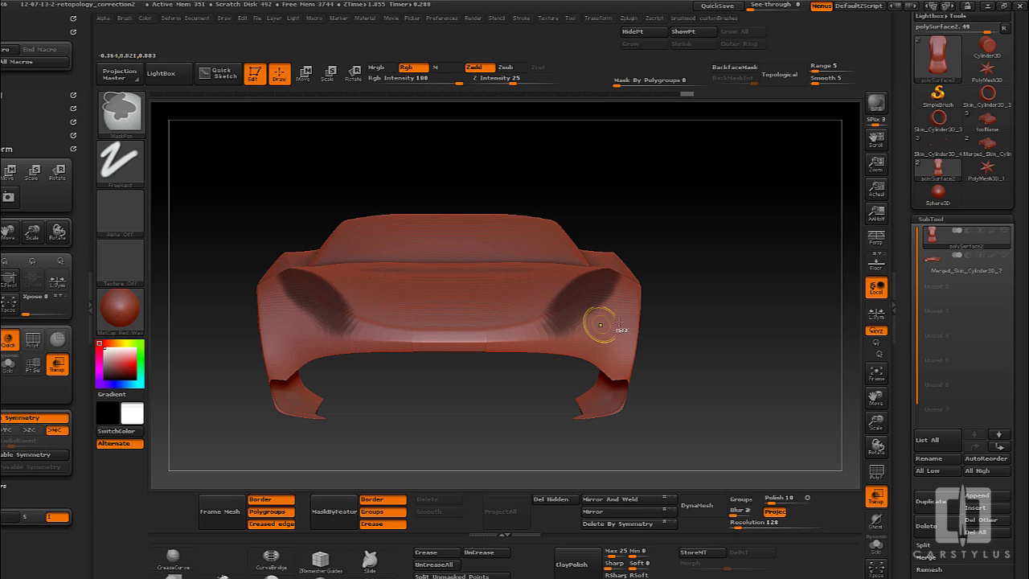
key("ctrl")
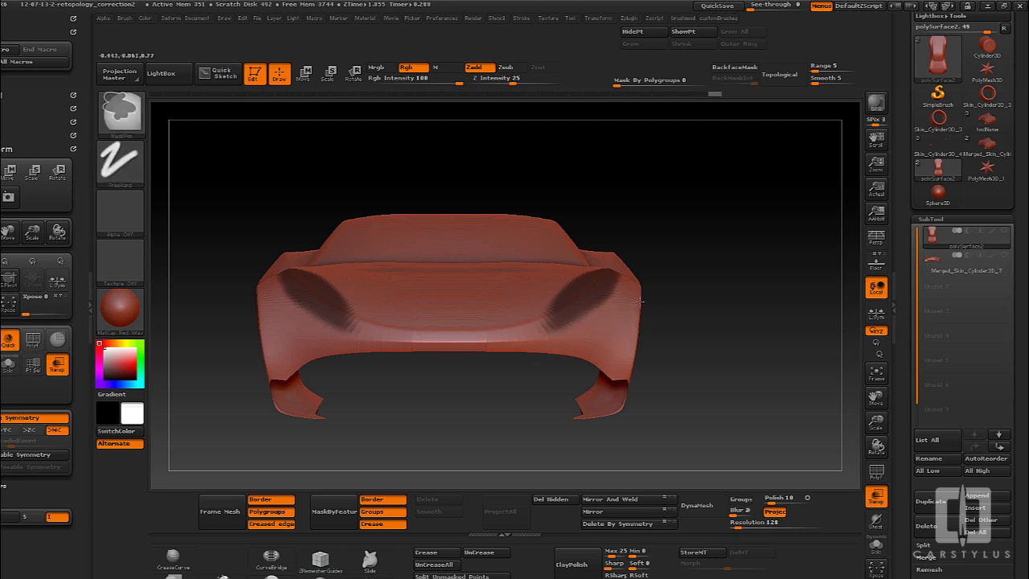
mouse_move(685, 347)
left_mouse_down()
mouse_move(611, 351)
mouse_move(544, 321)
mouse_move(583, 427)
mouse_move(505, 340)
mouse_move(610, 354)
mouse_move(498, 400)
mouse_move(573, 328)
mouse_move(555, 337)
mouse_move(698, 307)
mouse_move(592, 322)
left_mouse_up()
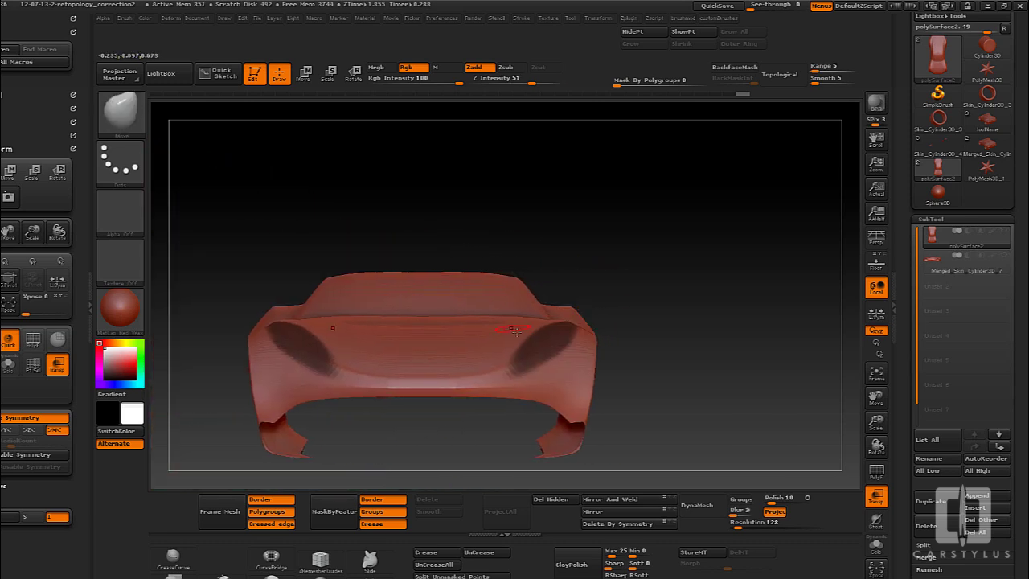
key("ctrl")
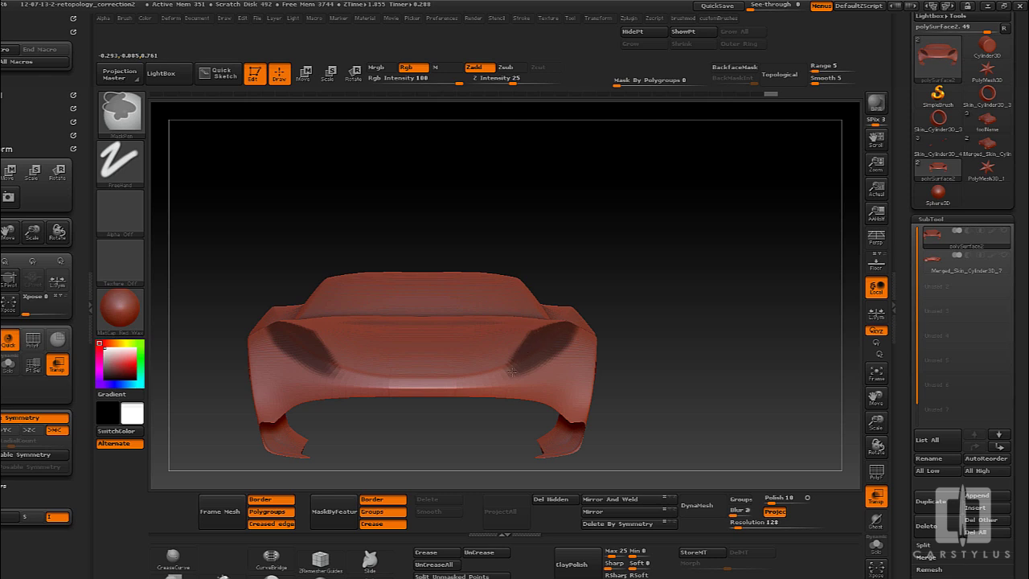
Step: Clean up the headlight masks from above and erase the excess mask at their inner lower ends
mouse_move(532, 294)
right_mouse_down("shift")
mouse_move(560, 409)
mouse_move(508, 134)
right_mouse_up("shift")
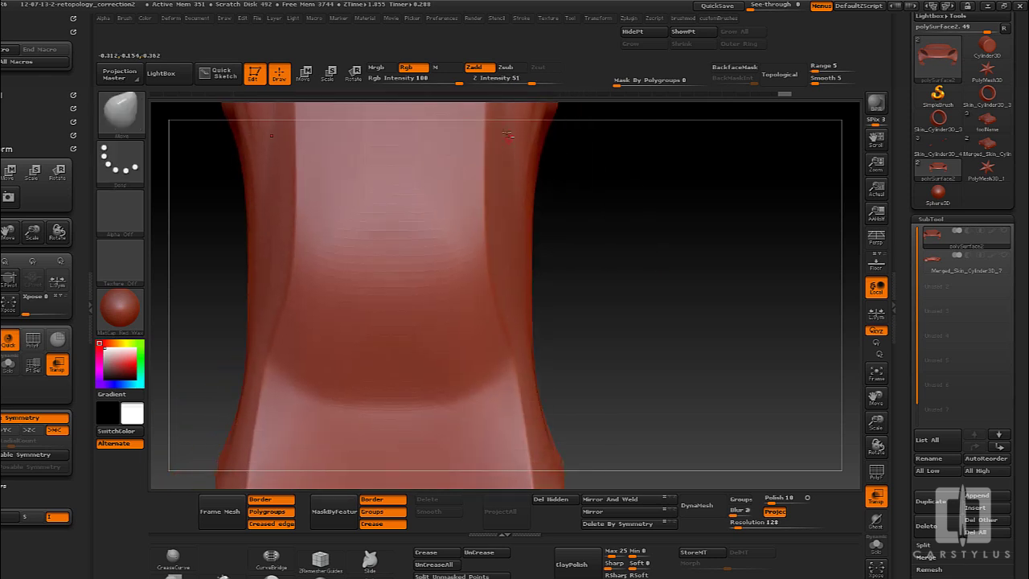
right_click_drag(521, 319, 537, 231, "alt")
key("ctrl+z")
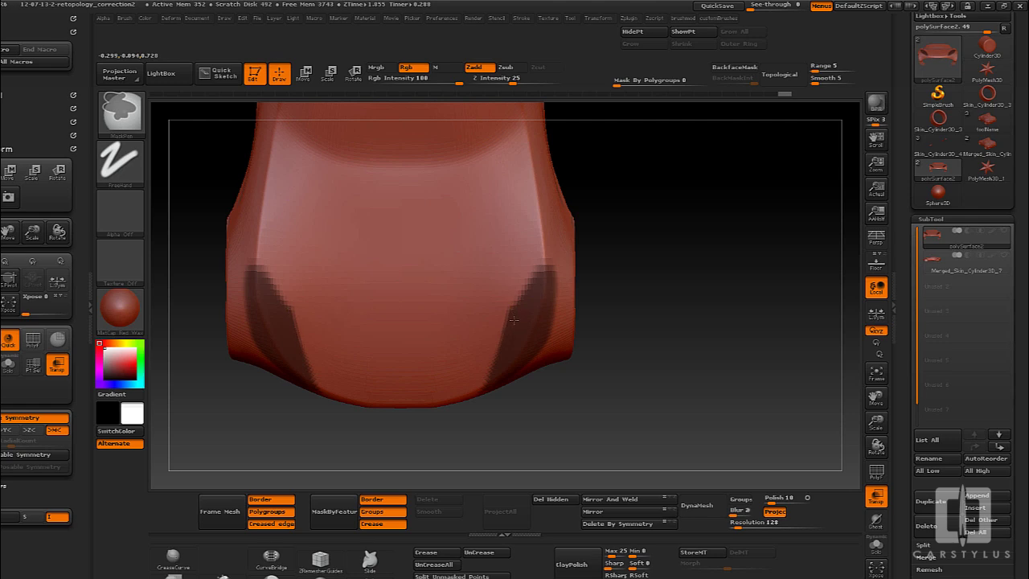
mouse_move(505, 435)
right_mouse_down()
mouse_move(567, 362)
mouse_move(478, 331)
mouse_move(450, 343)
mouse_move(537, 347)
right_mouse_up()
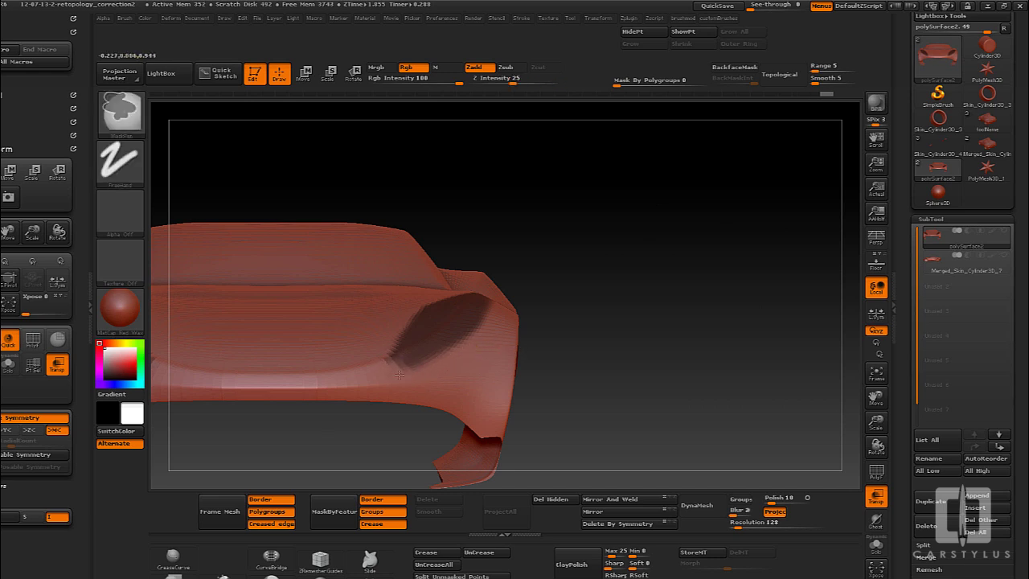
left_click_drag(399, 374, 381, 367, "ctrl+alt")
mouse_move(560, 395)
left_mouse_down()
mouse_move(515, 386)
mouse_move(554, 382)
mouse_move(538, 357)
left_mouse_up()
mouse_move(539, 358)
left_mouse_down()
mouse_move(479, 357)
mouse_move(545, 407)
mouse_move(531, 344)
left_mouse_up()
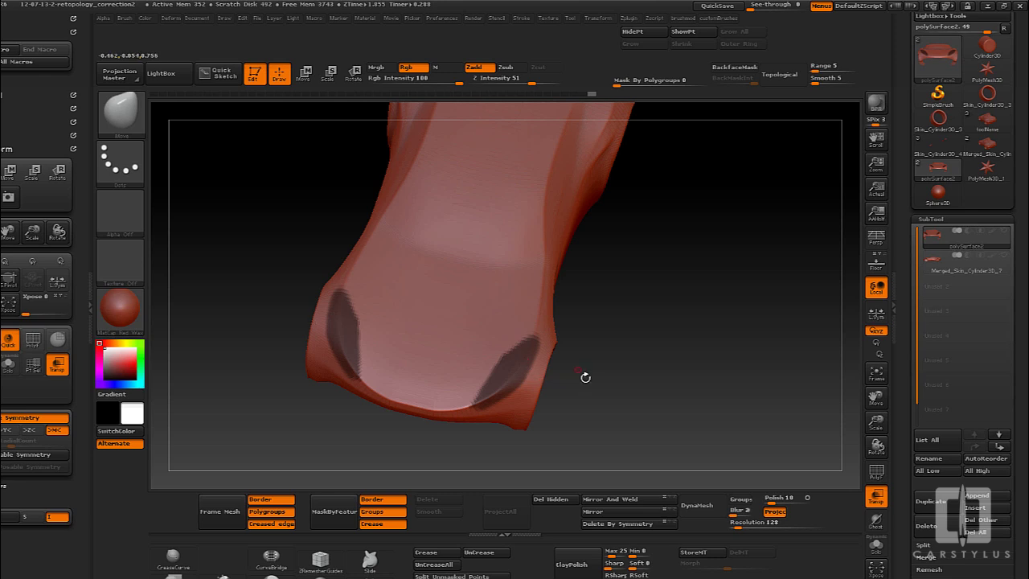
Step: Turn on the polyframe display and convert the two masked headlight areas into their own polygroup with the whole body shown again
key("ctrl")
mouse_move(595, 385)
left_mouse_down()
mouse_move(515, 354)
mouse_move(560, 358)
mouse_move(560, 381)
mouse_move(574, 390)
mouse_move(540, 388)
mouse_move(533, 401)
left_mouse_up()
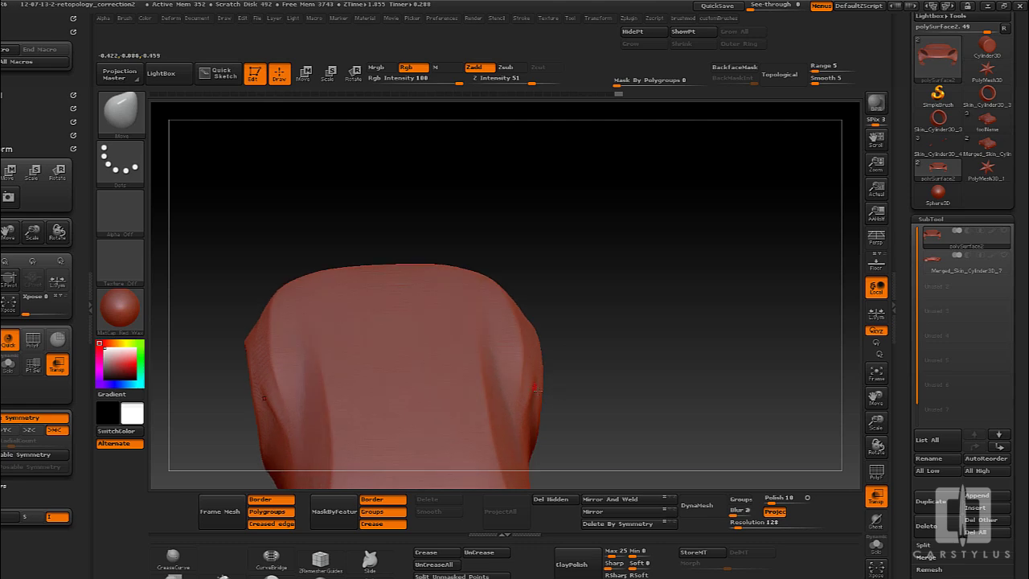
key("shift+f")
left_click_drag(555, 364, 539, 178)
mouse_move(537, 364)
right_mouse_down()
mouse_move(550, 392)
mouse_move(532, 366)
right_mouse_up()
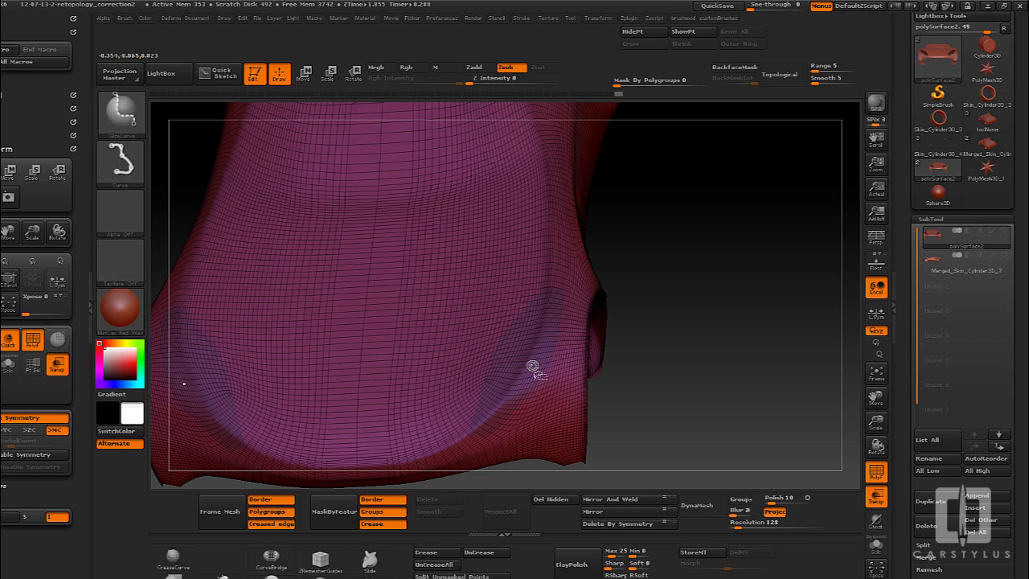
left_click(532, 365, "ctrl+shift")
right_click_drag(578, 395, 573, 405)
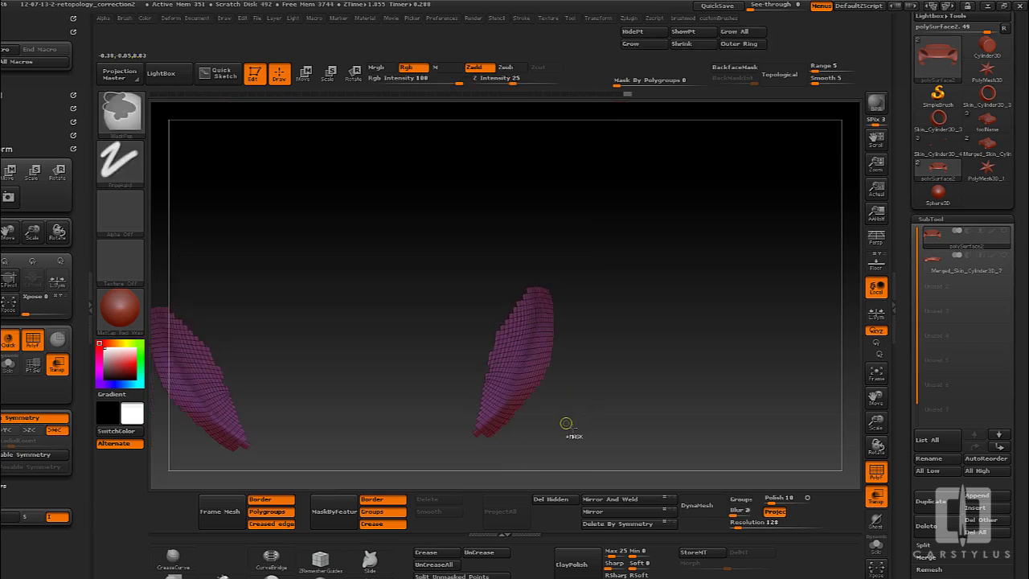
key("ctrl+w")
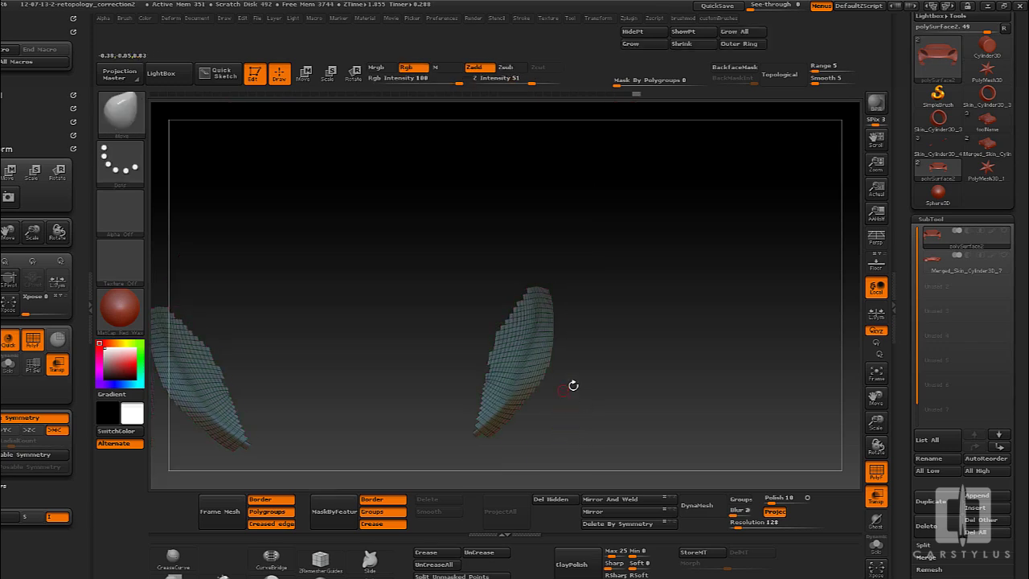
left_click(652, 387, "ctrl+shift")
right_click_drag(635, 446, 628, 465)
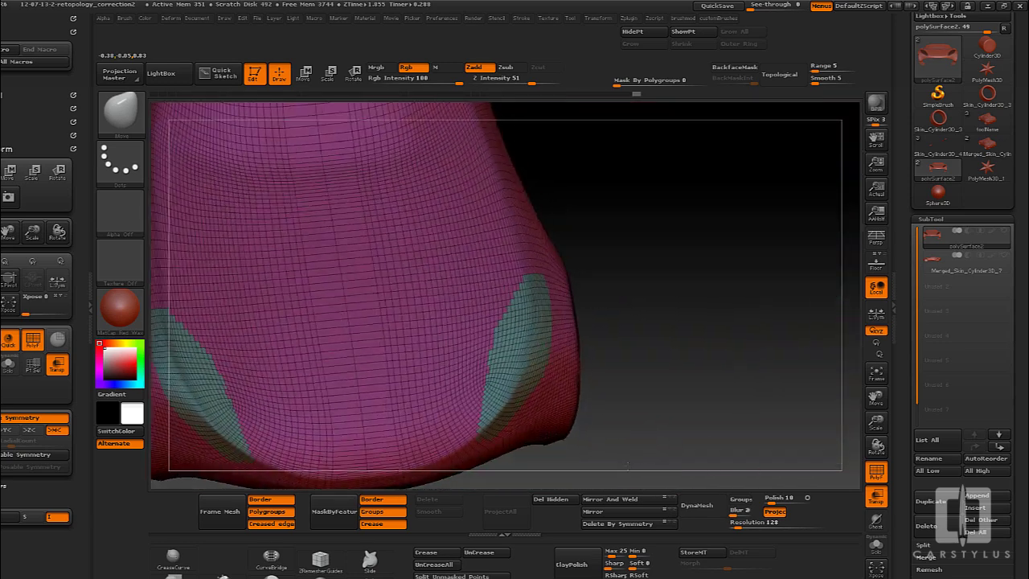
Step: Isolate the headlight polygroup, crease its border edges and bring back the rest of the body
left_click(522, 361, "ctrl+shift")
left_click_drag(563, 316, 575, 430)
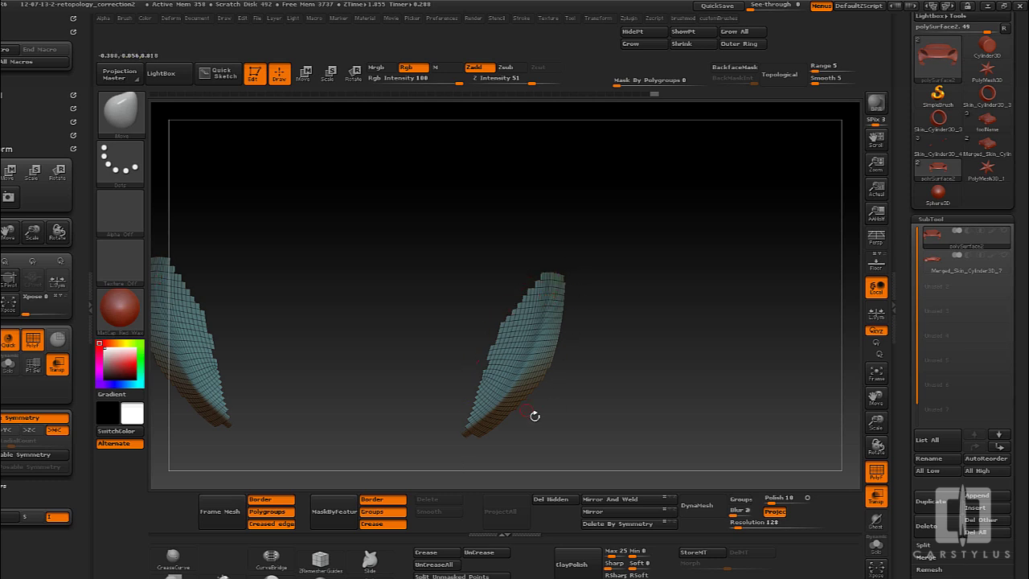
left_click_drag(553, 448, 552, 372)
left_click_drag(579, 413, 607, 404, "alt")
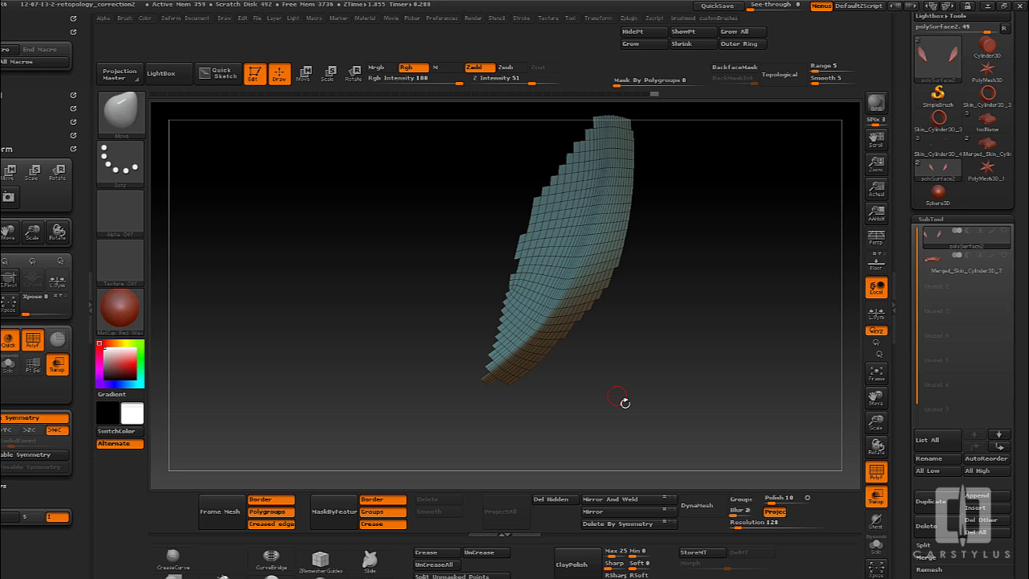
left_click(917, 252)
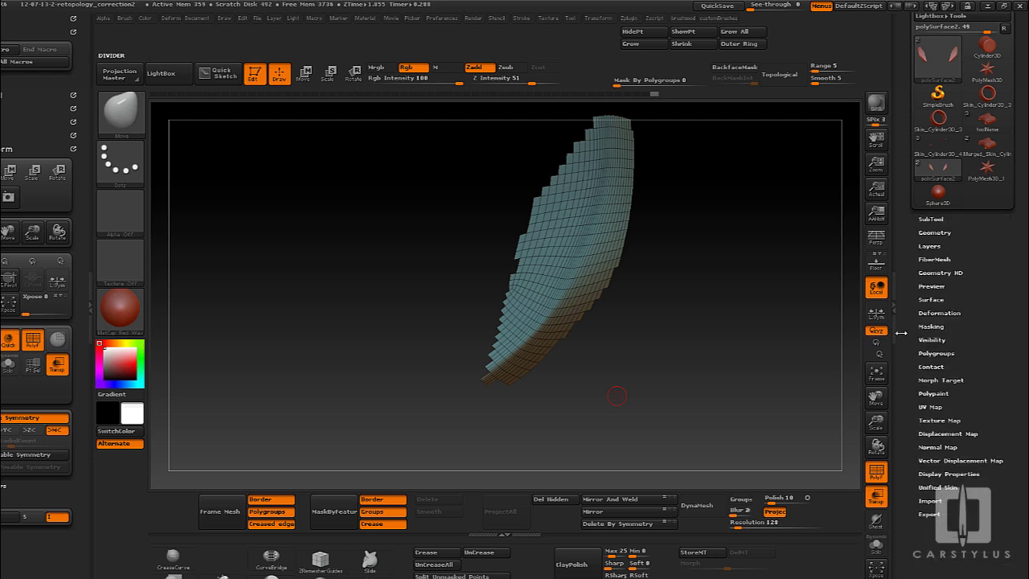
left_click(936, 234)
left_click_drag(1021, 381, 1027, 341)
left_click(927, 303)
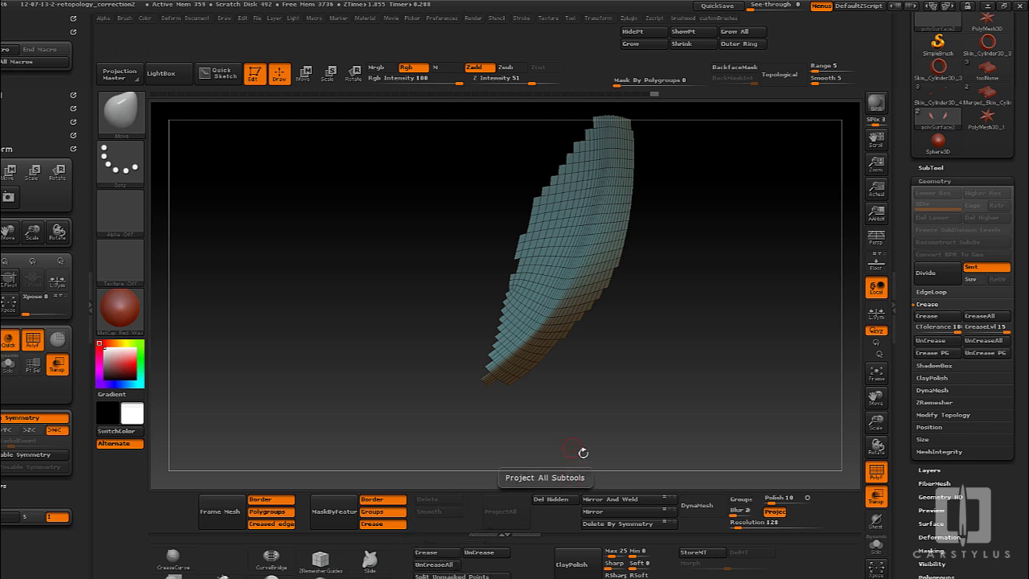
left_click(439, 556)
left_click(563, 426, "ctrl+shift")
Step: Load the Smooth Crease brush as the smoothing brush for the jagged headlight borders
mouse_move(607, 358)
right_mouse_down()
mouse_move(569, 299)
mouse_move(574, 276)
mouse_move(572, 332)
mouse_move(651, 344)
mouse_move(712, 317)
right_mouse_up()
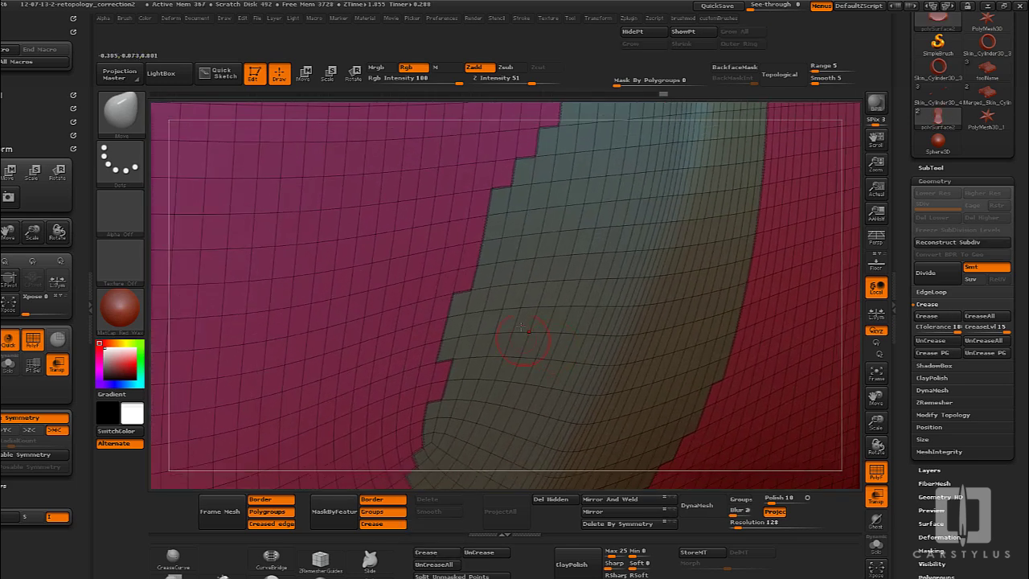
left_click_drag(424, 381, 516, 429)
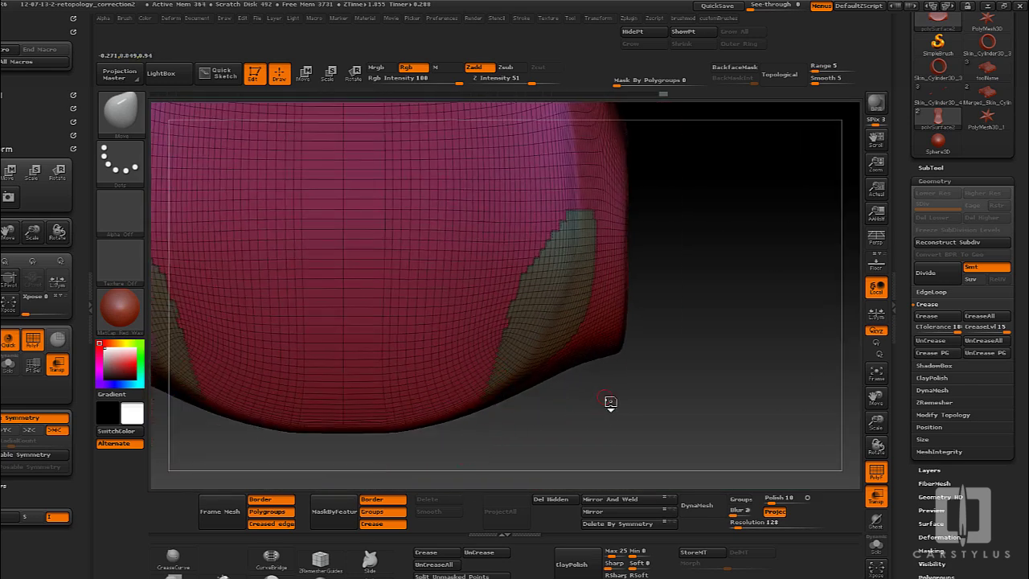
key("b")
key("b")
key("comma")
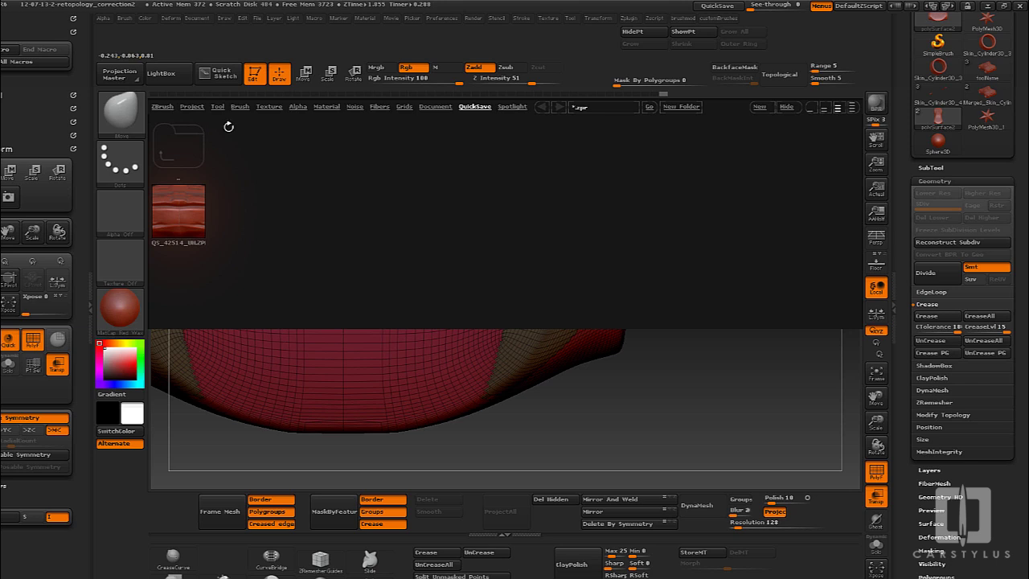
left_click(240, 107)
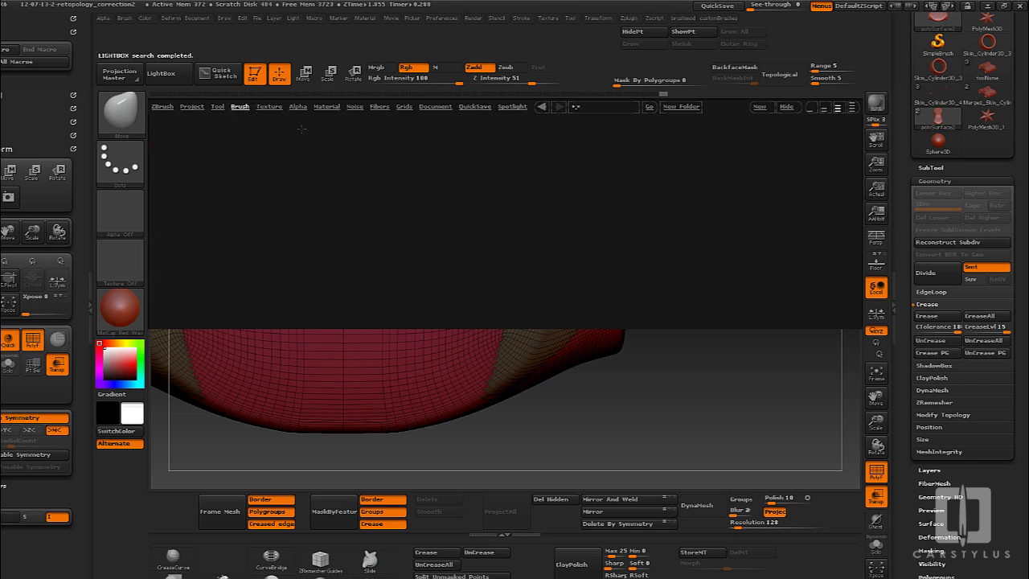
double_click(686, 232)
double_click(195, 225)
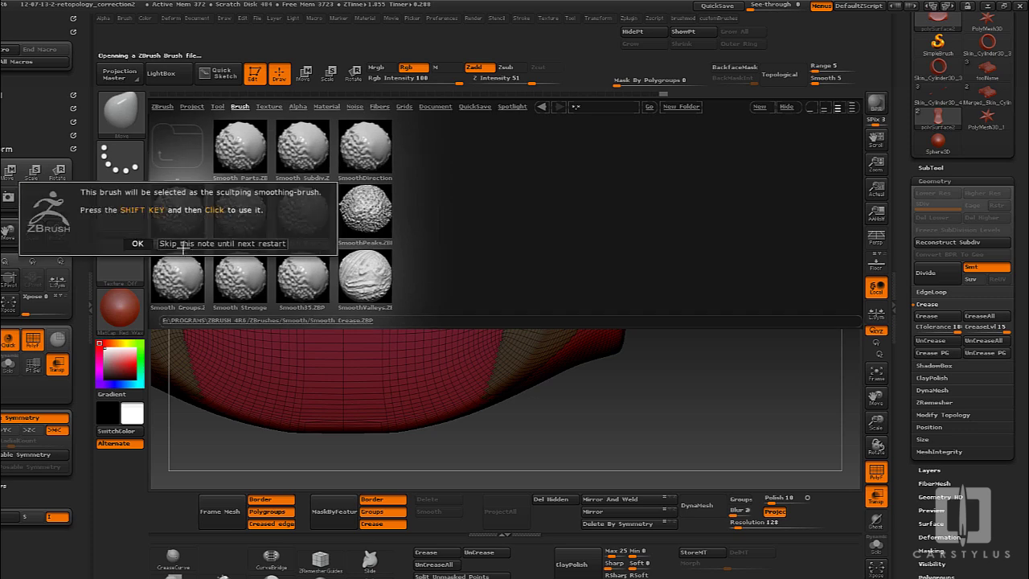
left_click(136, 242)
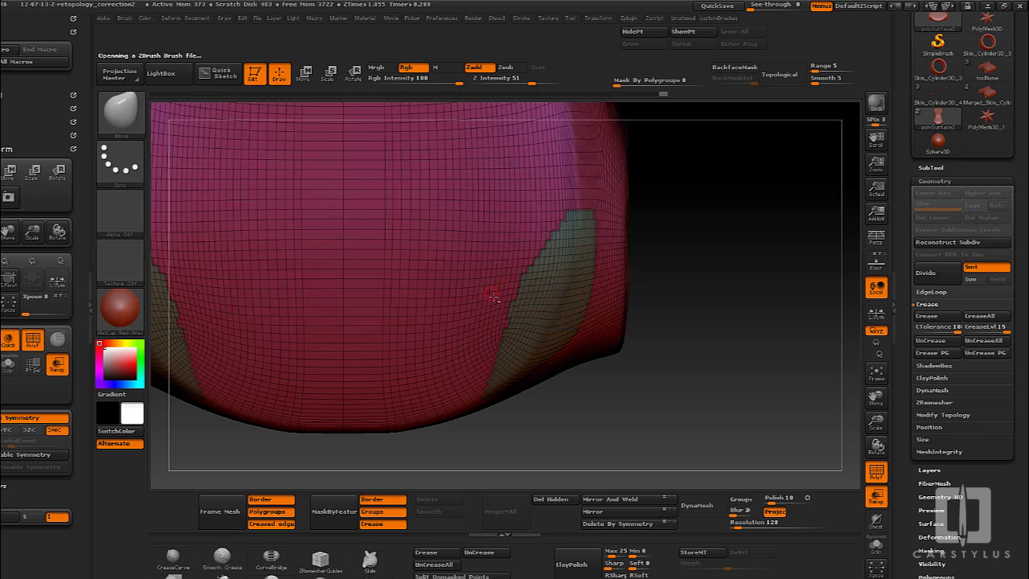
Step: Adjust the draw size and smooth the stepped inner edge of the headlight polygroup up to its upper end
right_click_drag(493, 296, 524, 301, "ctrl")
key("s")
mouse_move(541, 308)
left_mouse_down()
mouse_move(555, 308)
mouse_move(511, 307)
left_mouse_up()
key("s")
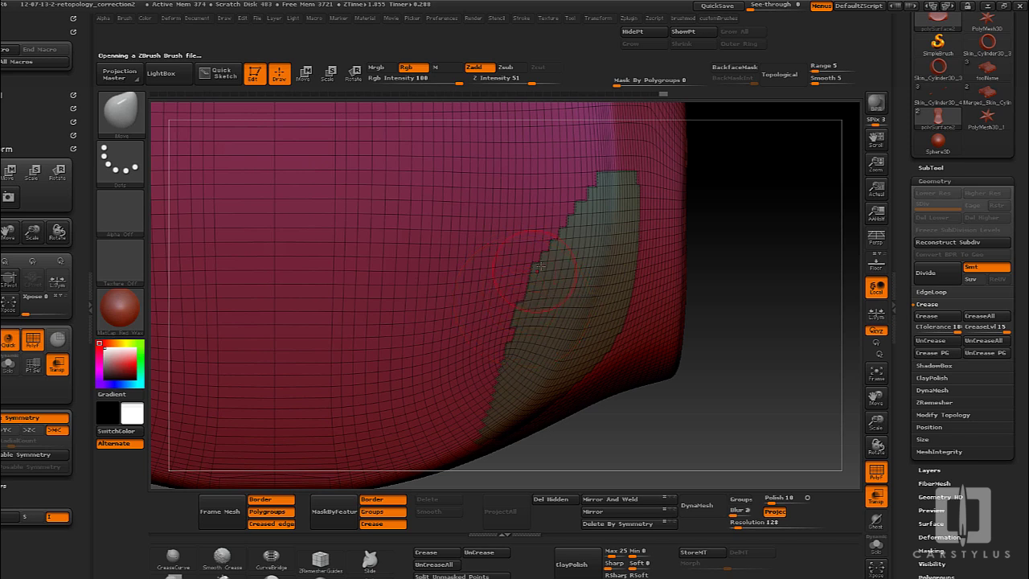
left_click_drag(533, 273, 510, 337, "shift")
left_click_drag(549, 258, 594, 180, "shift")
left_click_drag(574, 227, 598, 178, "shift")
right_click_drag(579, 344, 543, 299)
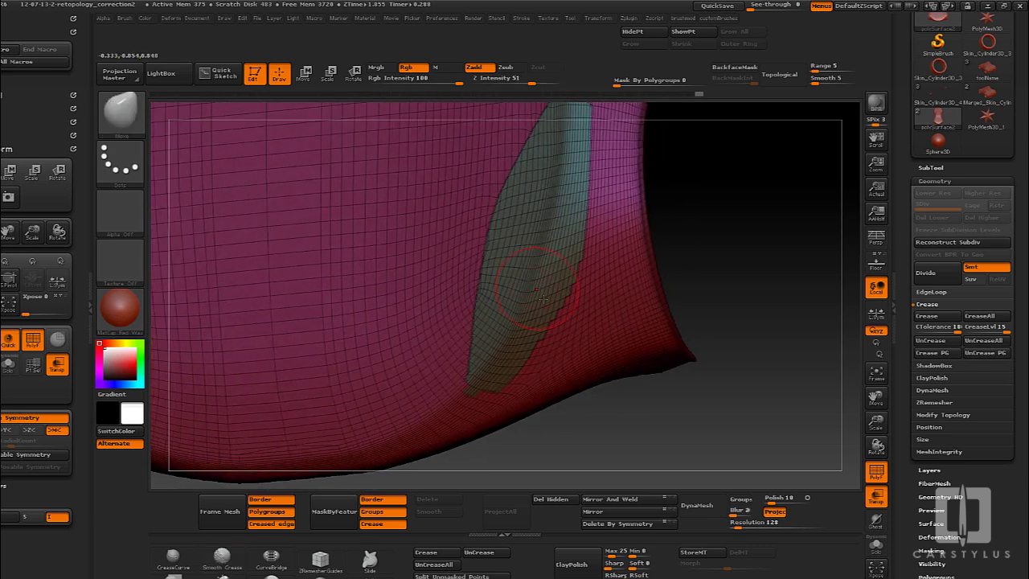
Step: Smooth the outer edge and the lower tip of the headlight polygroup into a clean curve
key("shift")
left_click_drag(527, 310, 491, 379, "shift")
right_click_drag(511, 401, 511, 334)
key("shift")
left_click_drag(484, 377, 535, 357, "shift")
mouse_move(540, 353)
right_mouse_down()
mouse_move(526, 326)
mouse_move(537, 291)
mouse_move(548, 323)
mouse_move(540, 328)
right_mouse_up()
key("shift")
mouse_move(540, 318)
left_mouse_down("shift")
mouse_move(535, 341)
mouse_move(434, 318)
left_mouse_up("shift")
right_click_drag(435, 320, 452, 397)
left_click_drag(452, 407, 462, 490)
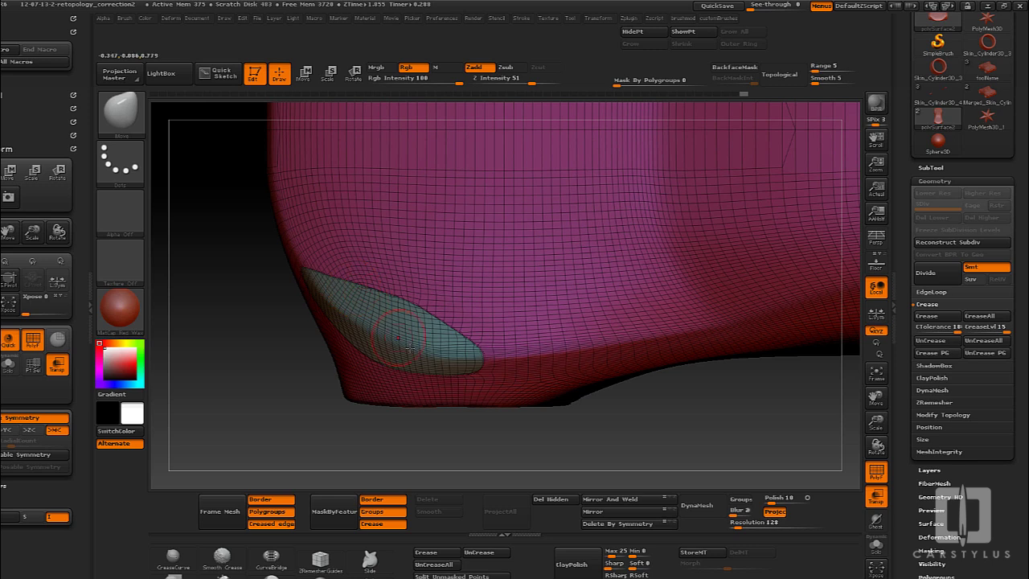
Step: Switch to the Slide brush, adjust the draw size and reshape the rear end of the headlight outline
left_click(368, 566)
left_click_drag(437, 426, 459, 371, "alt")
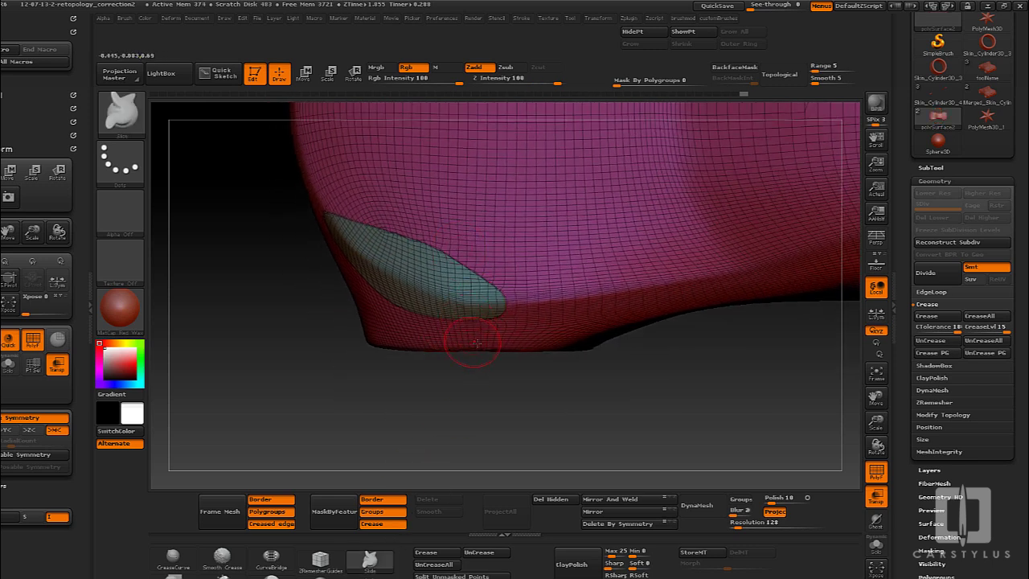
right_click_drag(482, 311, 507, 355, "ctrl")
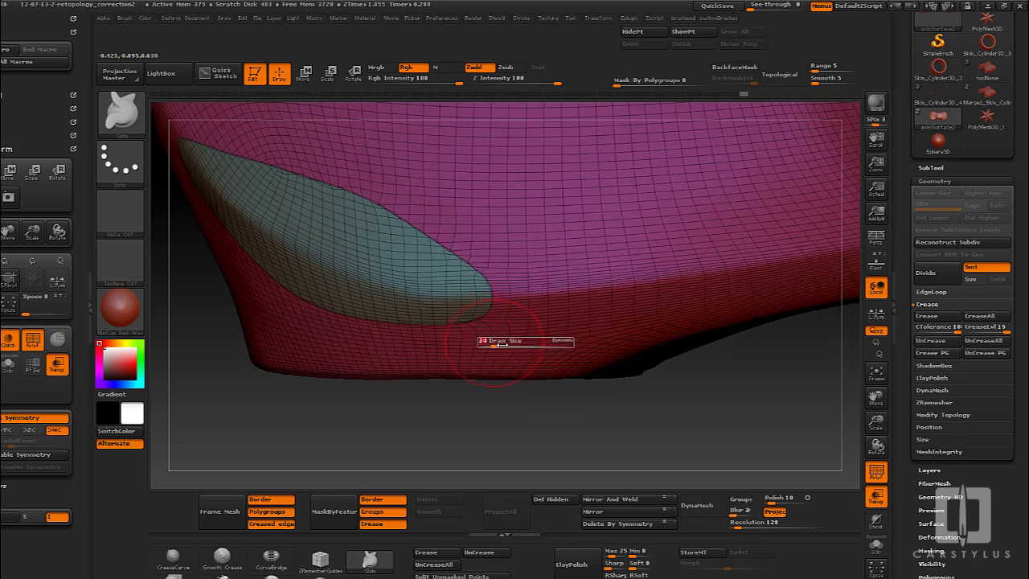
key("s")
left_click_drag(474, 344, 506, 315)
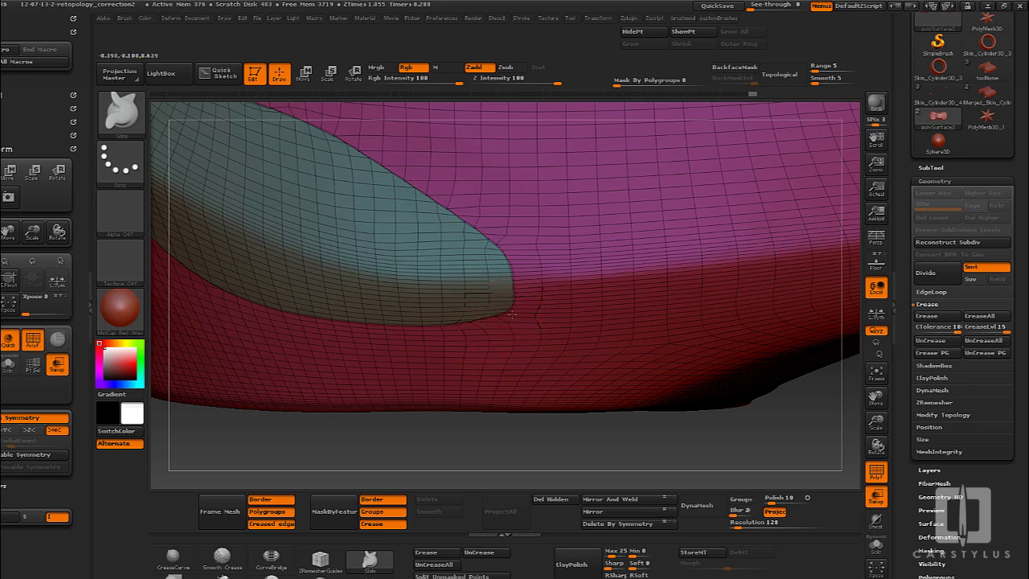
right_click_drag(499, 318, 493, 282)
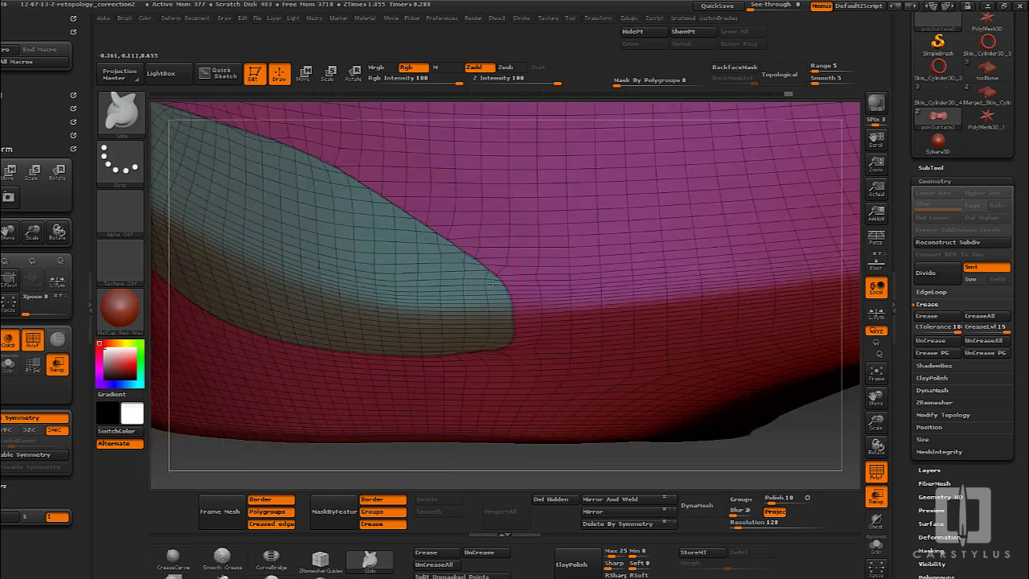
right_click_drag(475, 351, 480, 297)
right_click_drag(493, 352, 485, 418)
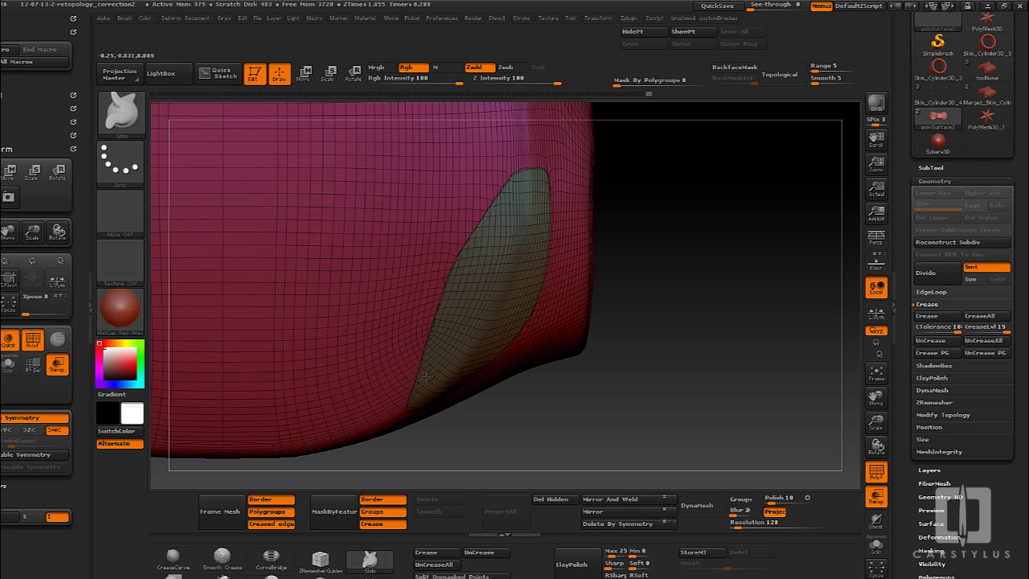
Step: Toggle the visibility of the headlight polygroup and examine the body from the front, side and rear
mouse_move(432, 374)
right_mouse_down("ctrl")
mouse_move(454, 336)
mouse_move(477, 364)
mouse_move(518, 367)
mouse_move(493, 315)
mouse_move(482, 344)
mouse_move(516, 371)
mouse_move(537, 347)
right_mouse_up("ctrl")
left_click(476, 354, "ctrl+shift")
mouse_move(607, 297)
right_mouse_down("alt")
mouse_move(544, 321)
mouse_move(543, 354)
mouse_move(515, 410)
mouse_move(476, 372)
mouse_move(496, 314)
mouse_move(522, 391)
mouse_move(503, 356)
right_mouse_up("alt")
left_click(554, 311, "ctrl+shift")
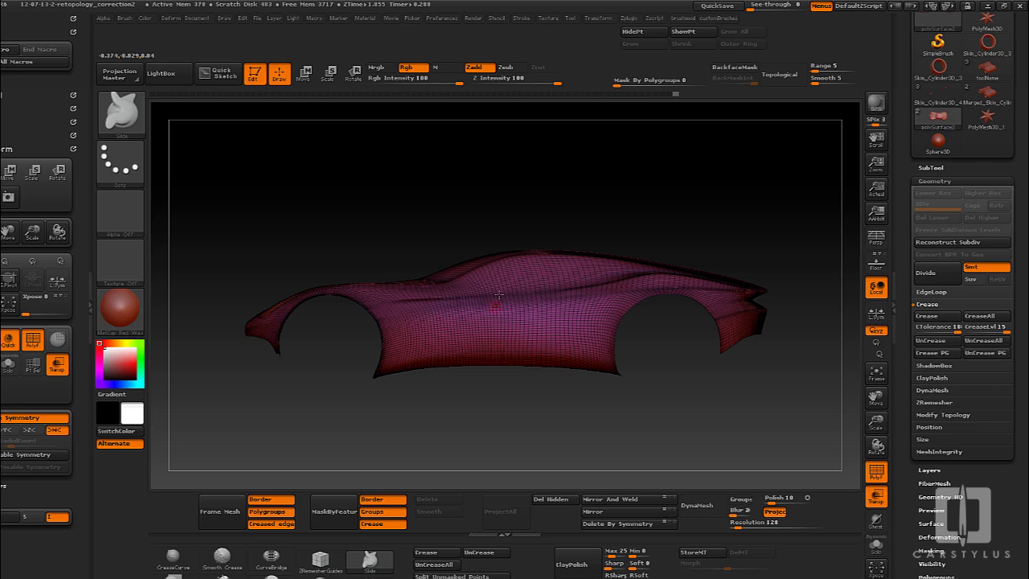
right_click_drag(537, 310, 610, 352, "ctrl")
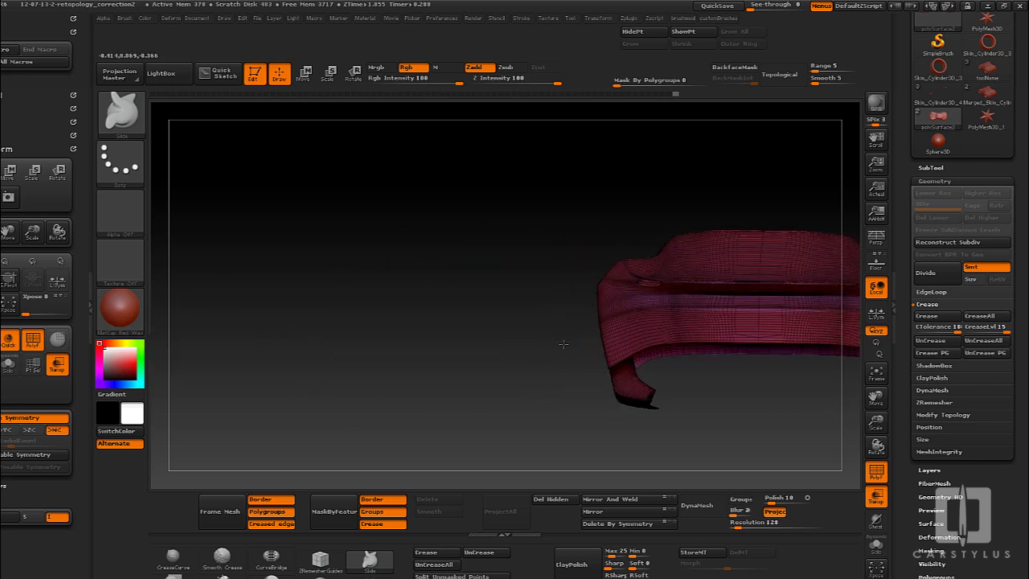
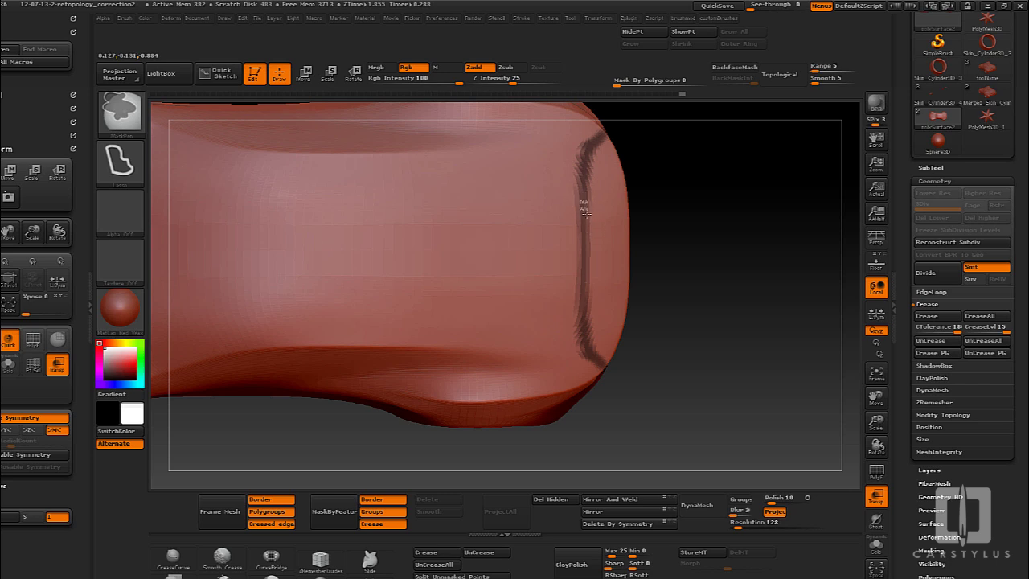
Step: Lasso-mask the strip along the rear edge of the deck and trim the mask's forward edge
mouse_move(586, 342)
left_mouse_down("ctrl")
mouse_move(608, 366)
mouse_move(664, 241)
mouse_move(599, 153)
left_mouse_up("ctrl")
right_click_drag(598, 271, 574, 294, "alt")
key("ctrl")
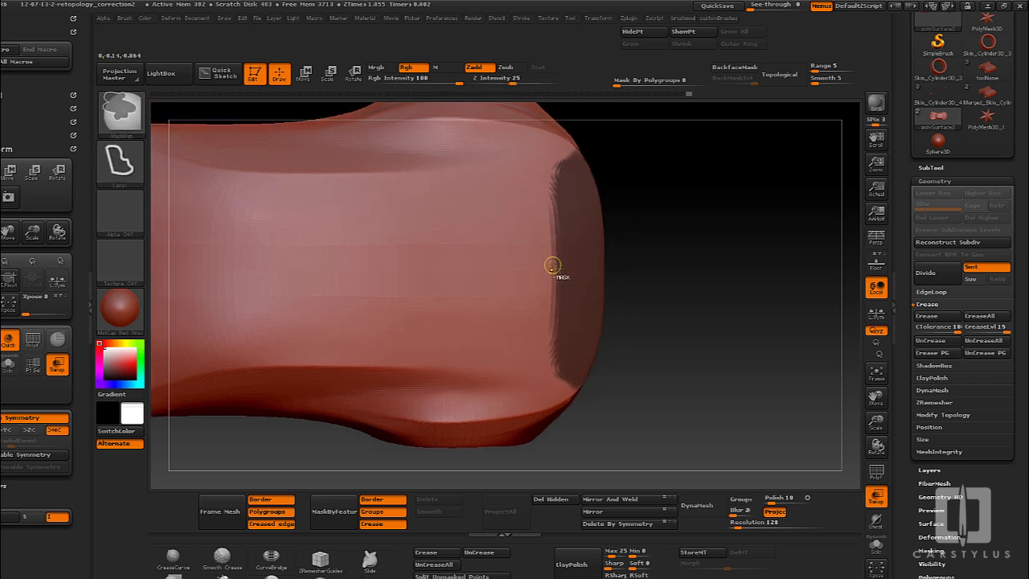
mouse_move(549, 389)
left_mouse_down("ctrl+alt")
mouse_move(546, 281)
mouse_move(482, 361)
mouse_move(547, 280)
left_mouse_up("ctrl+alt")
left_click_drag(558, 380, 514, 272, "ctrl+alt")
Step: Erase the unwanted mask from the rear bumper panel below the deck's trailing edge
mouse_move(545, 291)
right_mouse_down()
mouse_move(575, 287)
mouse_move(587, 301)
mouse_move(556, 360)
right_mouse_up()
left_click_drag(633, 359, 528, 301, "alt")
right_click_drag(513, 331, 530, 366)
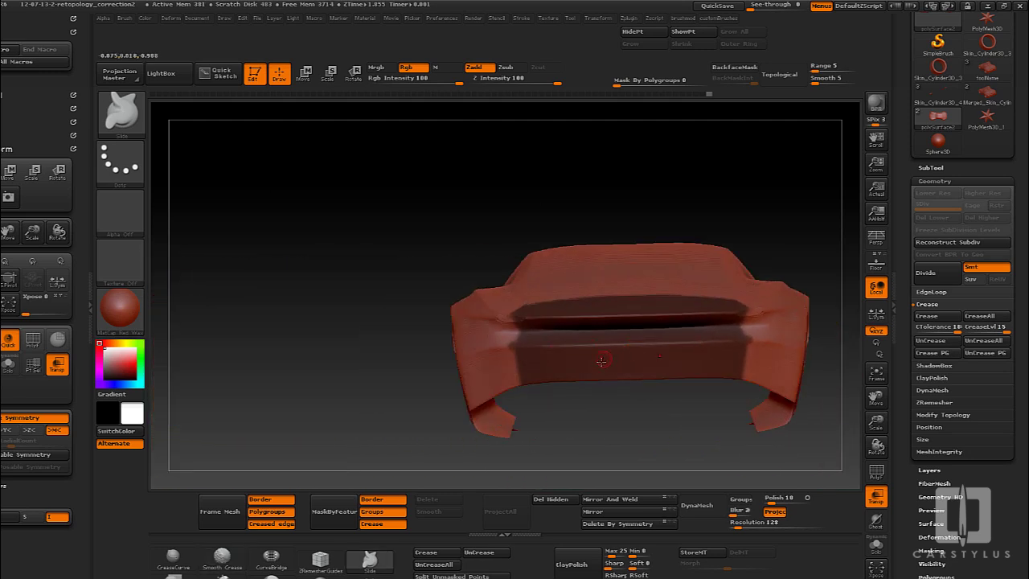
left_click_drag(602, 361, 602, 369)
mouse_move(735, 411)
left_mouse_down("ctrl+alt")
mouse_move(675, 332)
mouse_move(455, 346)
left_mouse_up("ctrl+alt")
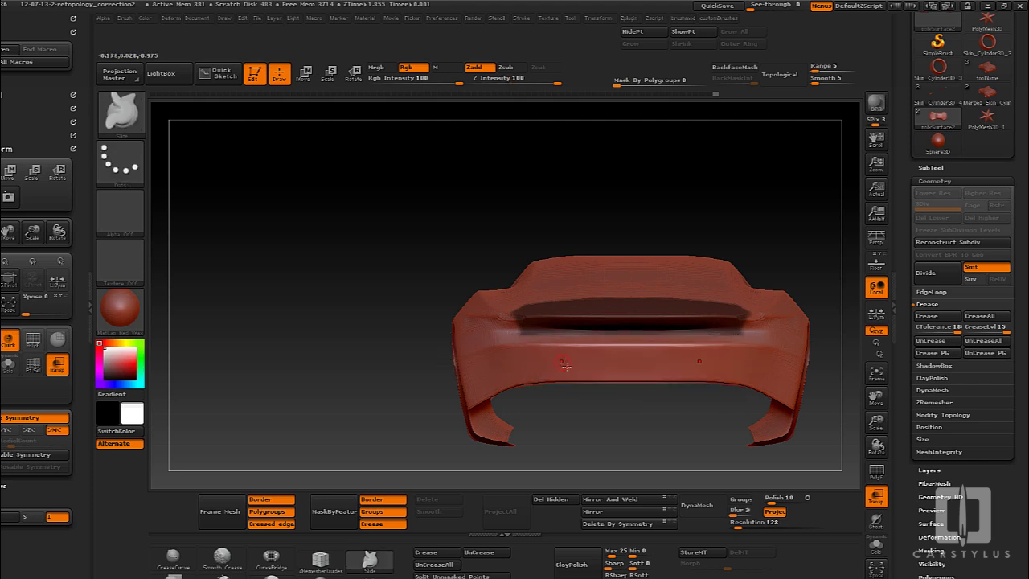
Step: Clean the leftover mask off the rear panel beneath the deck edge, keeping only the deck strip masked
right_click_drag(624, 361, 541, 346, "alt")
mouse_move(420, 338)
right_mouse_down()
mouse_move(539, 335)
mouse_move(426, 338)
right_mouse_up()
right_click_drag(482, 334, 526, 353, "ctrl")
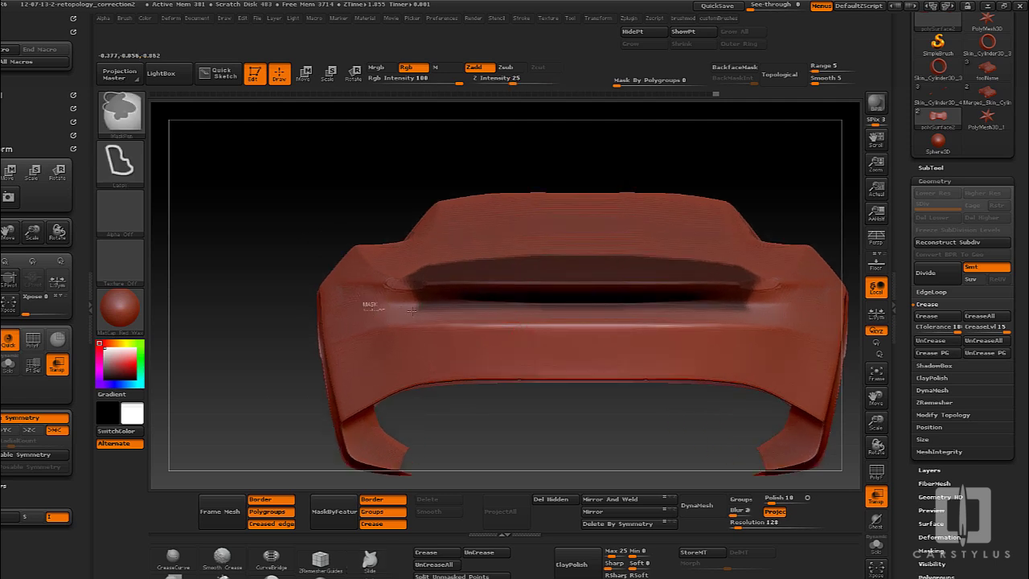
mouse_move(757, 312)
left_mouse_down("ctrl+alt")
mouse_move(600, 346)
mouse_move(394, 310)
left_mouse_up("ctrl+alt")
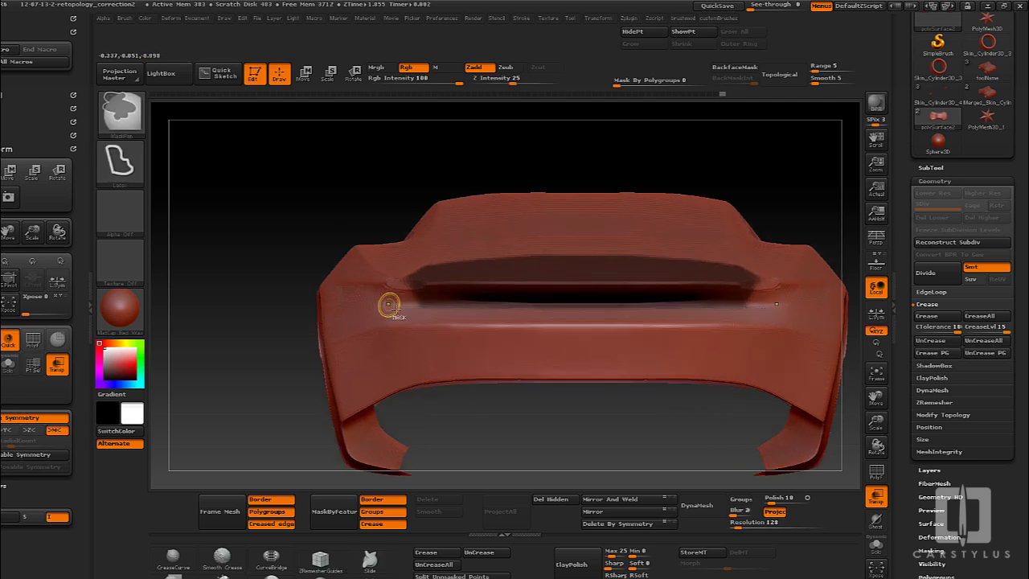
mouse_move(472, 314)
left_mouse_down("ctrl+alt")
mouse_move(785, 322)
mouse_move(748, 292)
left_mouse_up("ctrl+alt")
mouse_move(514, 322)
right_mouse_down()
mouse_move(634, 333)
mouse_move(492, 328)
right_mouse_up()
mouse_move(429, 346)
left_mouse_down("ctrl+alt")
mouse_move(411, 325)
mouse_move(730, 307)
mouse_move(602, 395)
mouse_move(273, 315)
mouse_move(276, 303)
mouse_move(285, 306)
left_mouse_up("ctrl+alt")
mouse_move(326, 356)
left_mouse_down()
mouse_move(442, 350)
mouse_move(430, 354)
mouse_move(412, 429)
mouse_move(554, 402)
mouse_move(590, 419)
mouse_move(689, 315)
mouse_move(643, 383)
mouse_move(579, 386)
mouse_move(625, 373)
mouse_move(531, 322)
left_mouse_up()
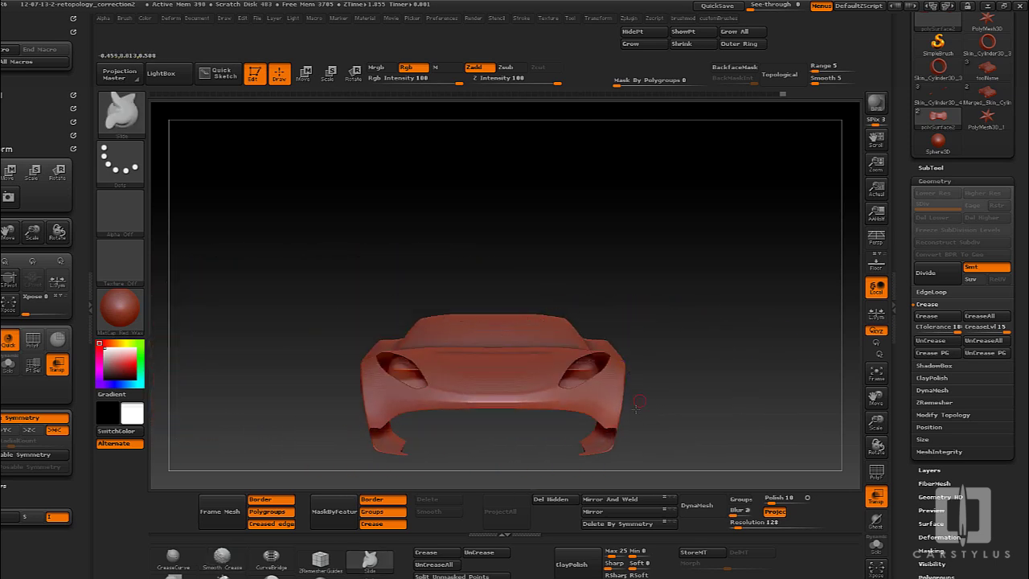
Step: Hide the rear deck strip to check the opening it leaves, and isolate the strip by itself
mouse_move(635, 407)
left_mouse_down()
mouse_move(658, 454)
mouse_move(649, 443)
left_mouse_up()
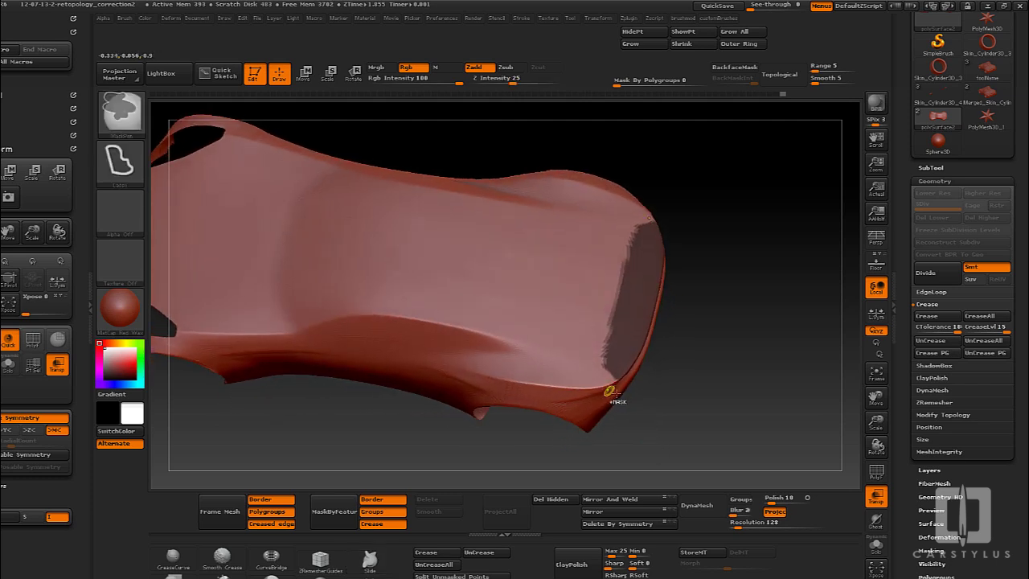
left_click(615, 388, "ctrl+shift")
left_click_drag(650, 394, 652, 362)
left_click(639, 317, "ctrl+shift")
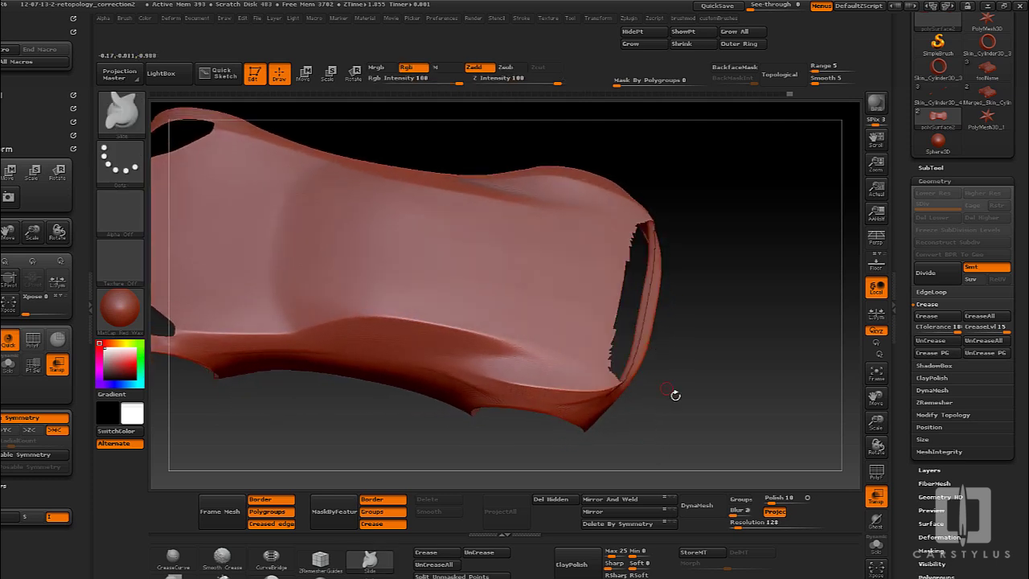
left_click_drag(674, 394, 712, 275)
left_click(647, 327, "ctrl+shift")
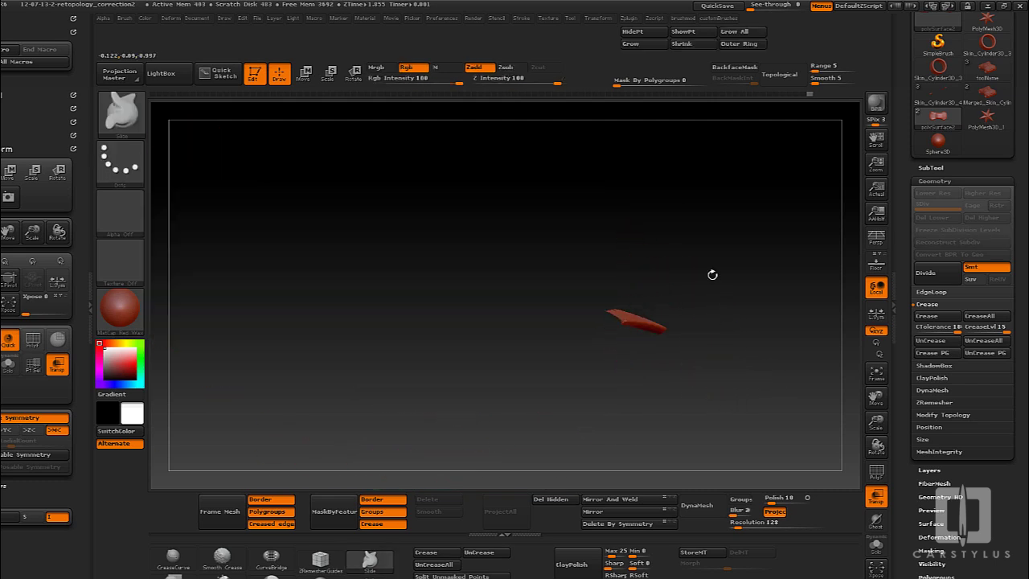
Step: Crease the border of the isolated rear deck strip and show the full body again with its polygroup wireframe
left_click_drag(669, 340, 464, 521)
left_click(428, 555)
left_click(699, 296, "ctrl+shift")
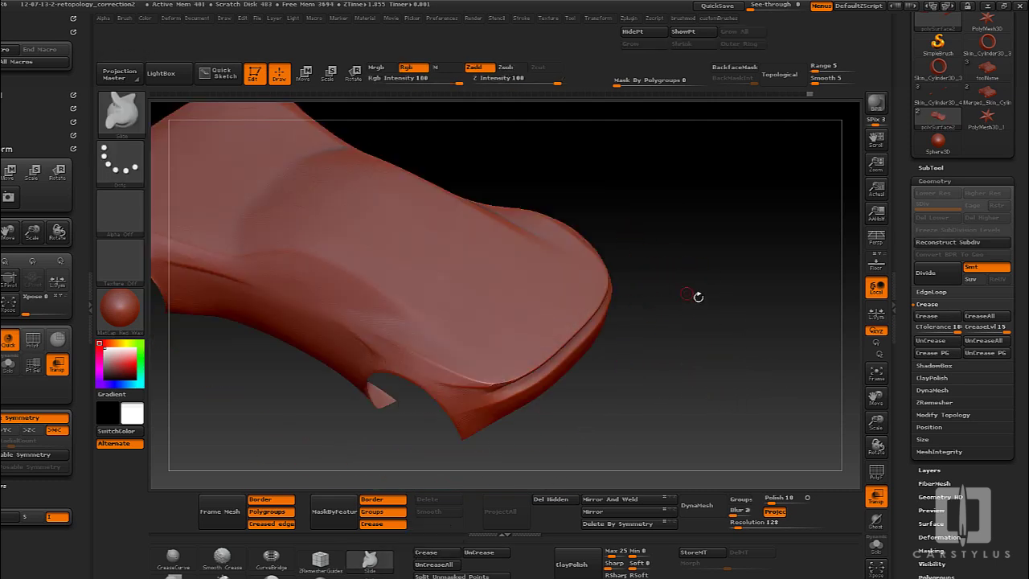
left_click_drag(698, 296, 661, 378)
key("shift+f")
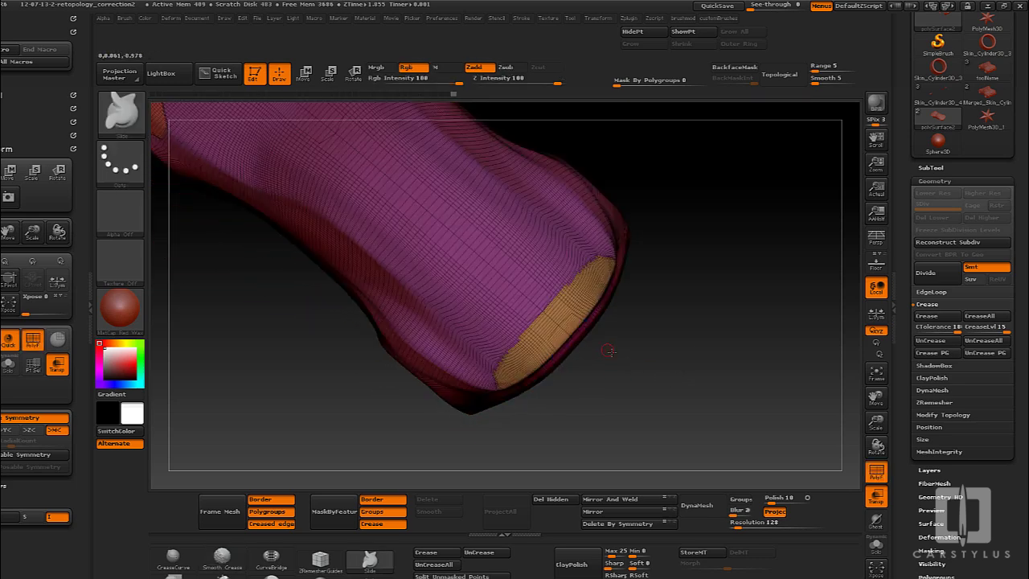
Step: Smooth the jagged forward border of the rear deck strip toward its side corner with the Smooth Crease brush
mouse_move(704, 341)
left_mouse_down("alt")
mouse_move(679, 351)
mouse_move(573, 319)
mouse_move(587, 298)
left_mouse_up("alt")
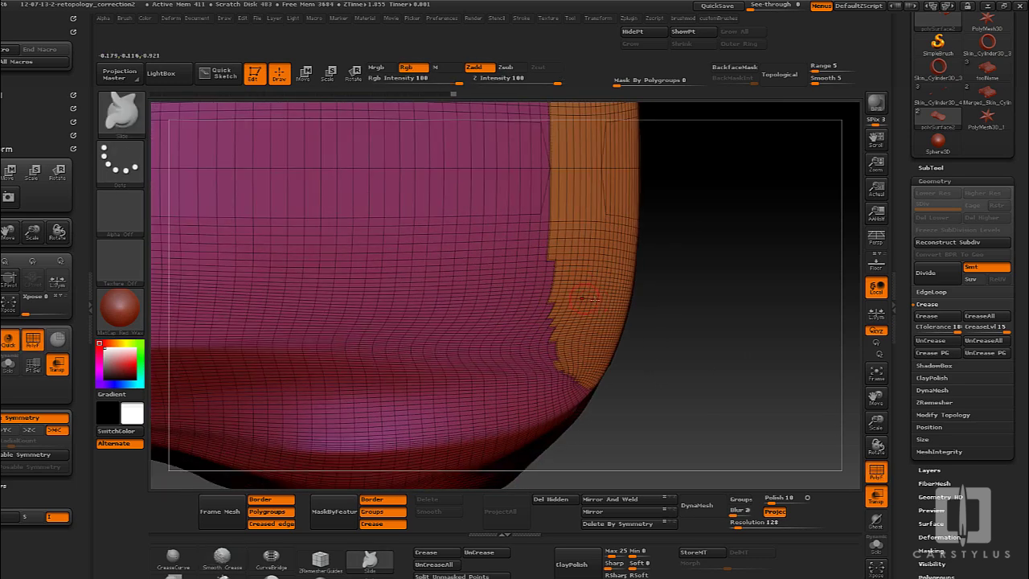
left_click(222, 556)
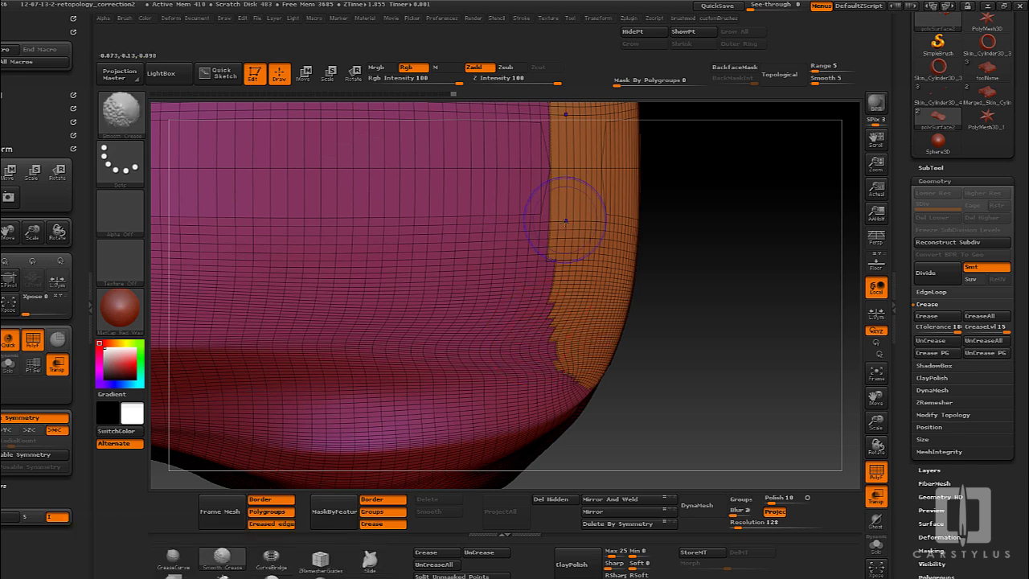
mouse_move(565, 219)
left_mouse_down("shift")
mouse_move(555, 193)
mouse_move(555, 262)
mouse_move(561, 141)
left_mouse_up("shift")
right_click_drag(564, 130, 551, 227, "alt")
left_click_drag(551, 228, 532, 395, "shift")
right_click_drag(535, 397, 530, 253, "alt")
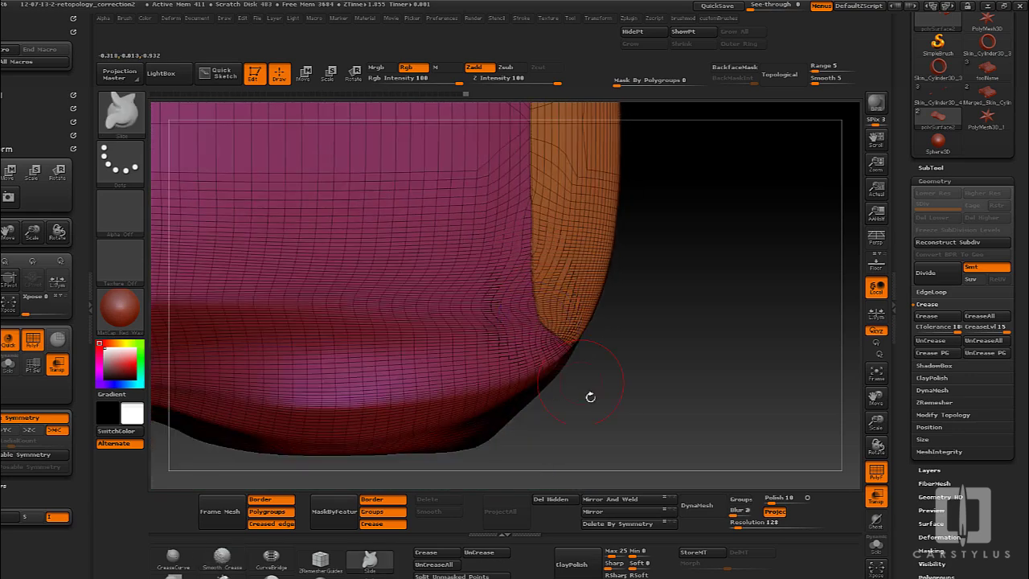
Step: Smooth the middle stretch of the strip's forward border as seen from behind the car
left_click_drag(593, 395, 622, 309)
mouse_move(759, 320)
right_mouse_down("alt")
mouse_move(618, 322)
mouse_move(579, 280)
mouse_move(615, 378)
mouse_move(590, 374)
right_mouse_up("alt")
key("shift")
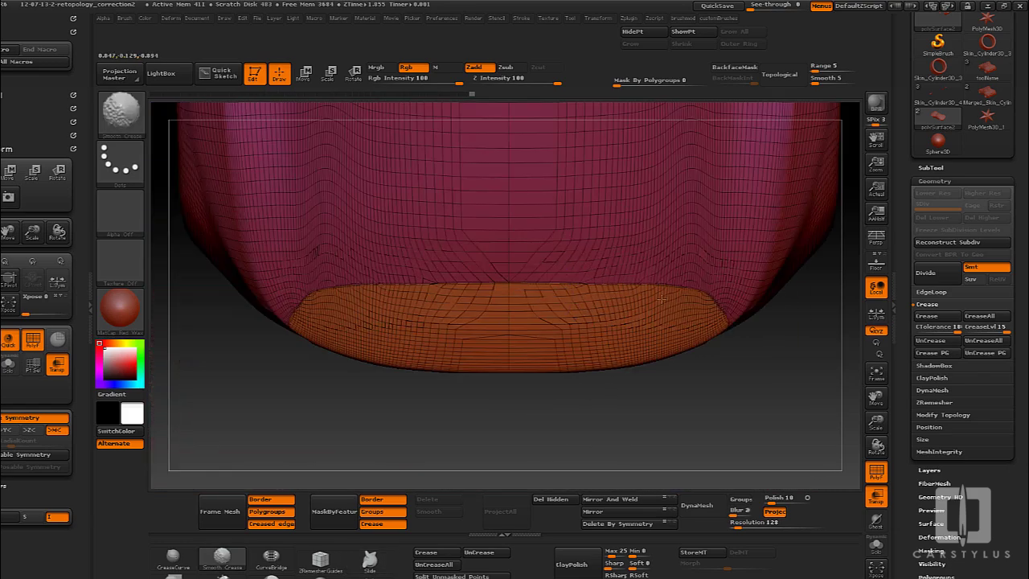
left_click_drag(660, 299, 530, 302, "shift")
right_click_drag(410, 307, 475, 314, "ctrl")
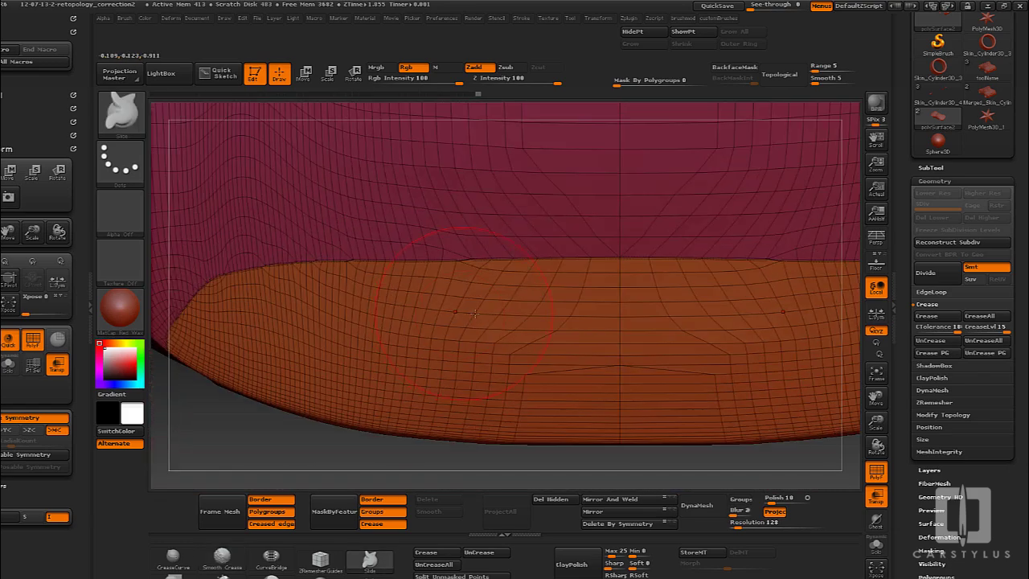
Step: Even out the strip's forward border and its corner curve with the Slide brush
left_click(381, 556)
left_click_drag(435, 278, 440, 280)
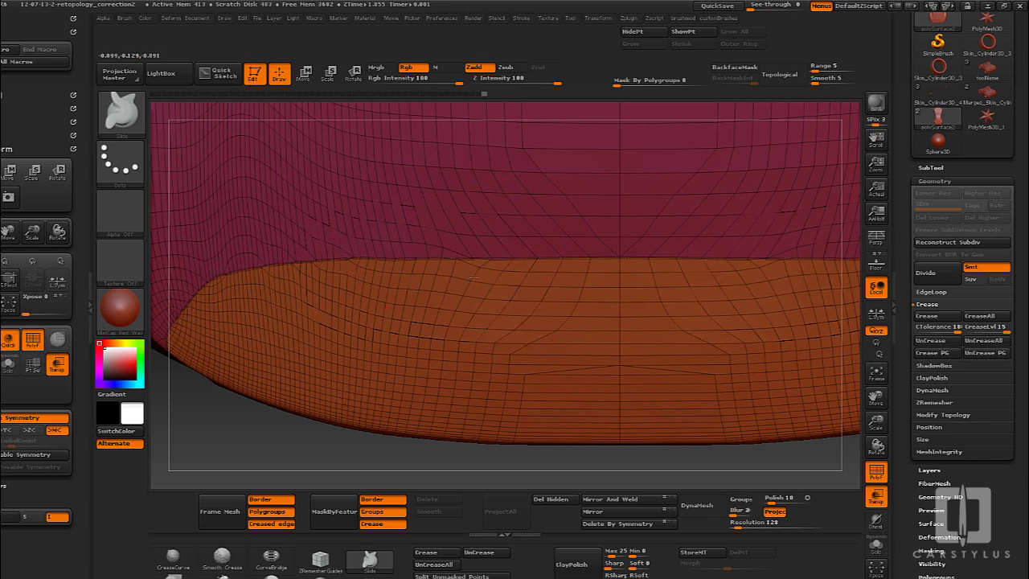
left_click_drag(396, 276, 402, 283)
mouse_move(402, 283)
right_mouse_down("ctrl")
mouse_move(740, 285)
mouse_move(575, 305)
right_mouse_up("ctrl")
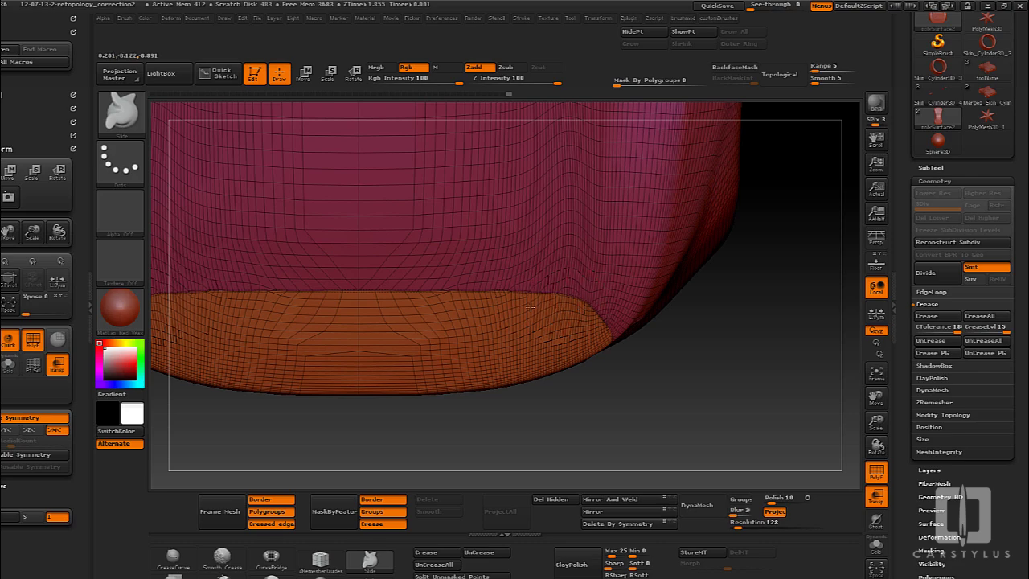
mouse_move(529, 307)
left_mouse_down()
mouse_move(584, 272)
mouse_move(614, 229)
mouse_move(482, 273)
mouse_move(496, 299)
mouse_move(592, 310)
mouse_move(570, 418)
mouse_move(450, 314)
mouse_move(448, 246)
mouse_move(530, 321)
mouse_move(634, 375)
mouse_move(584, 275)
mouse_move(556, 322)
left_mouse_up()
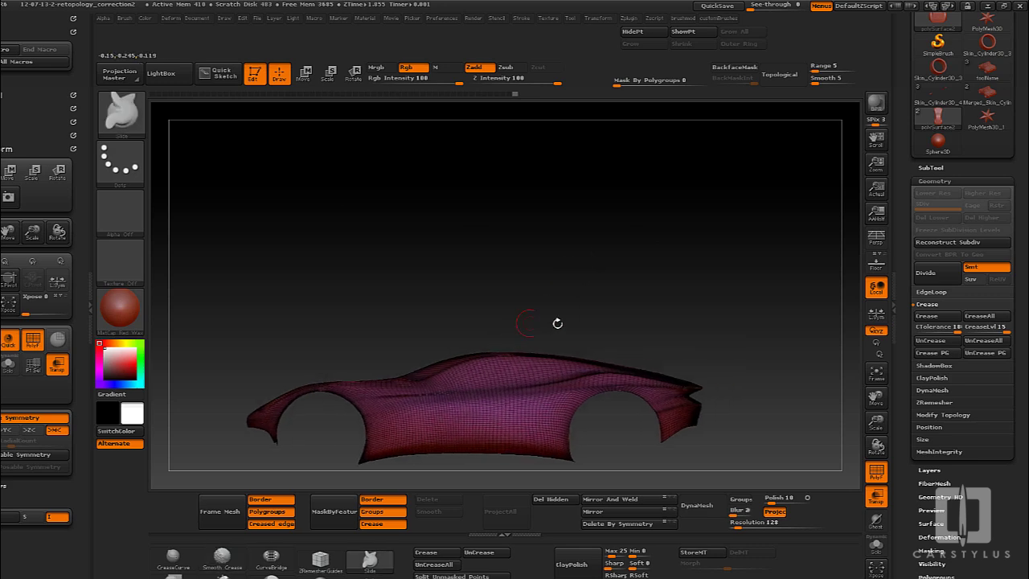
Step: Examine the polygroup layout of the whole car body from the side and from above
left_click(614, 278, "ctrl")
left_click(620, 254, "ctrl")
mouse_move(634, 299)
left_mouse_down()
mouse_move(640, 311)
mouse_move(591, 362)
mouse_move(601, 335)
left_mouse_up()
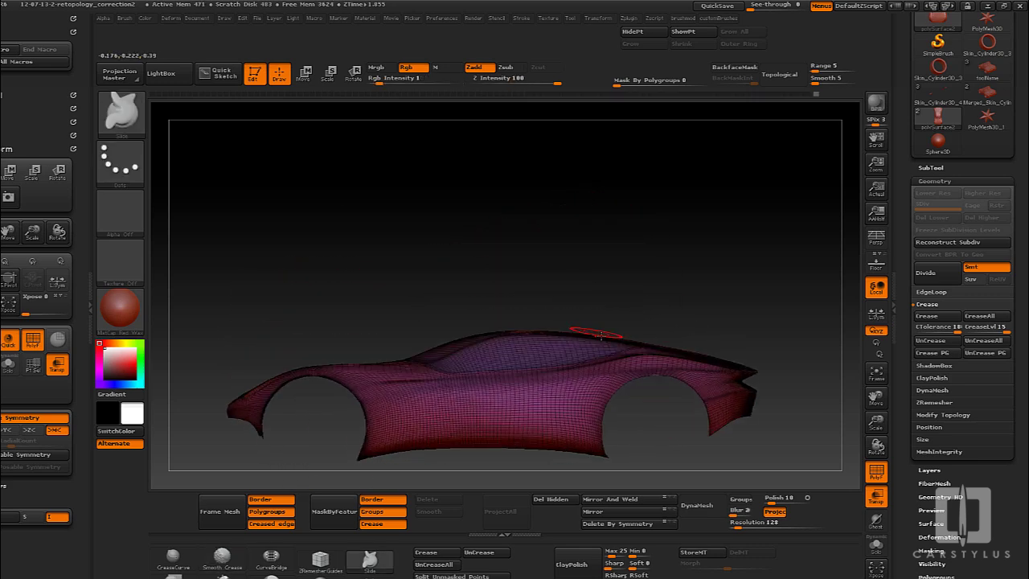
left_click_drag(593, 285, 618, 294)
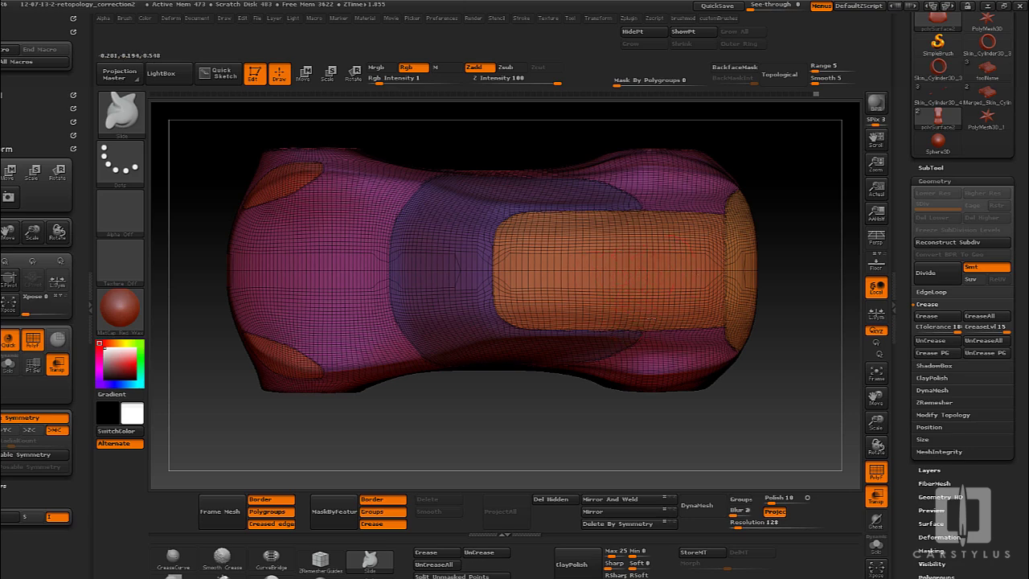
left_click_drag(643, 282, 763, 287)
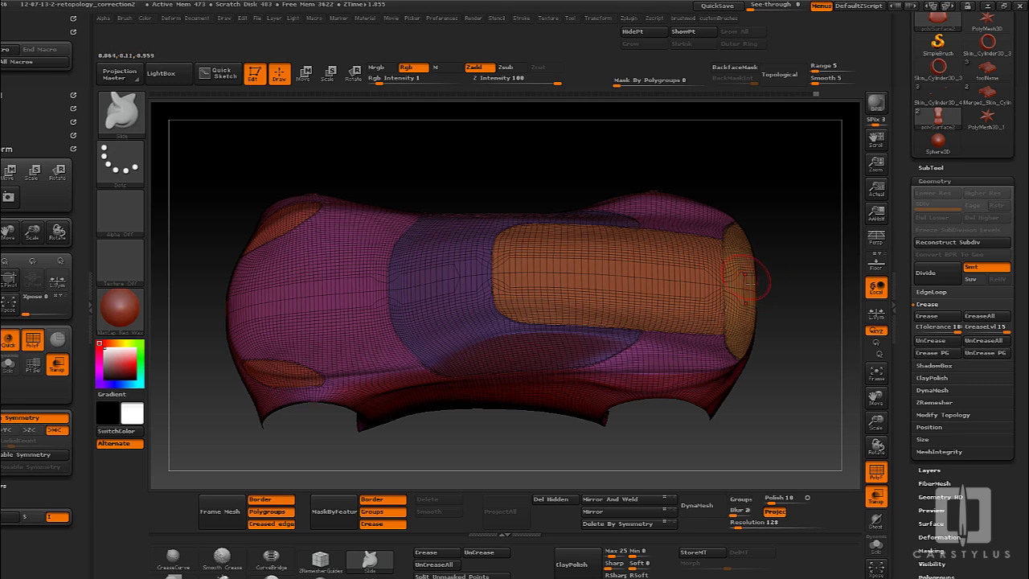
left_click_drag(320, 371, 569, 405)
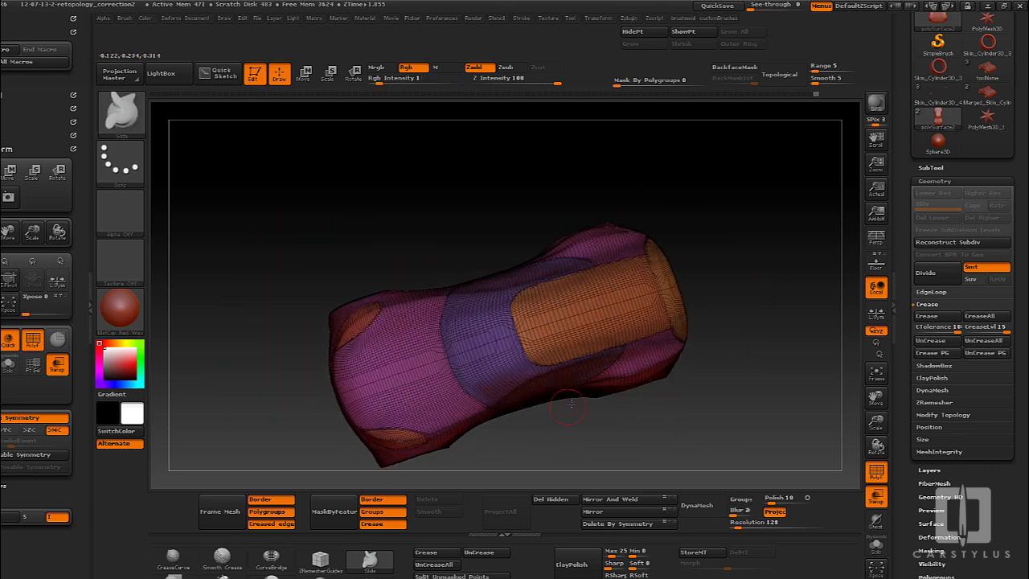
Step: Split the car body polySurface2 into separate subtools by polygroup with Groups Split
left_click(933, 183)
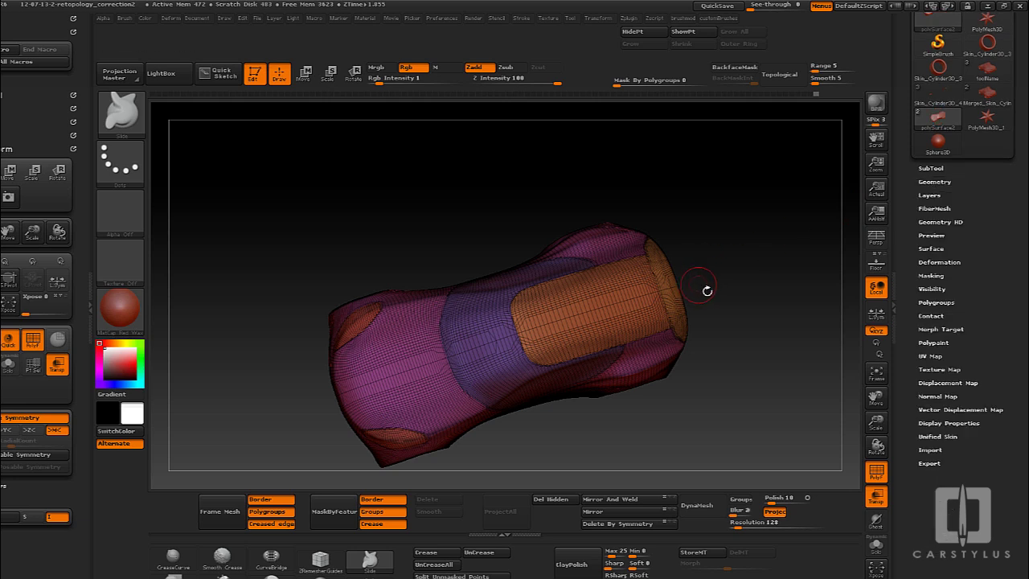
left_click(930, 169)
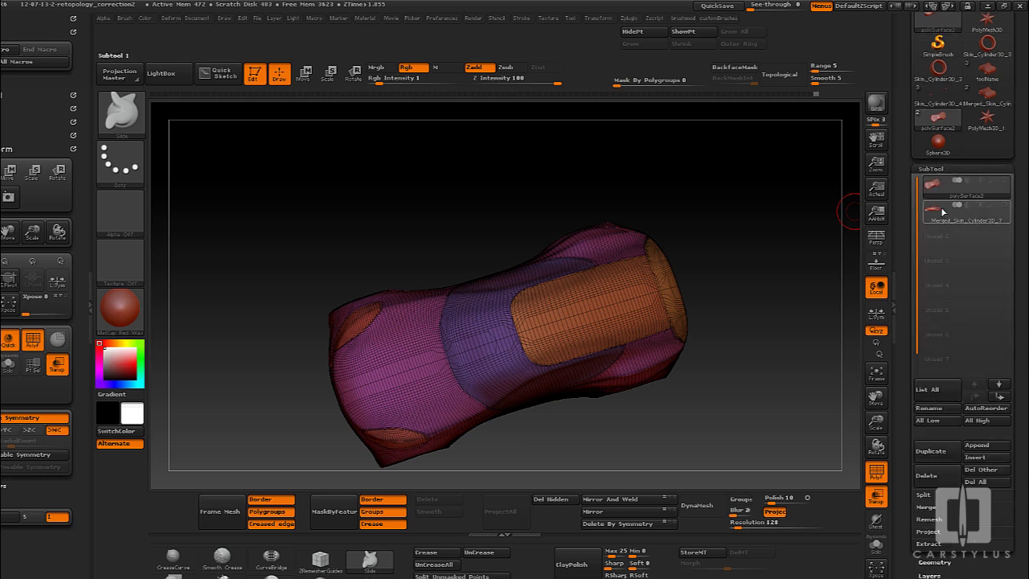
left_click(938, 194)
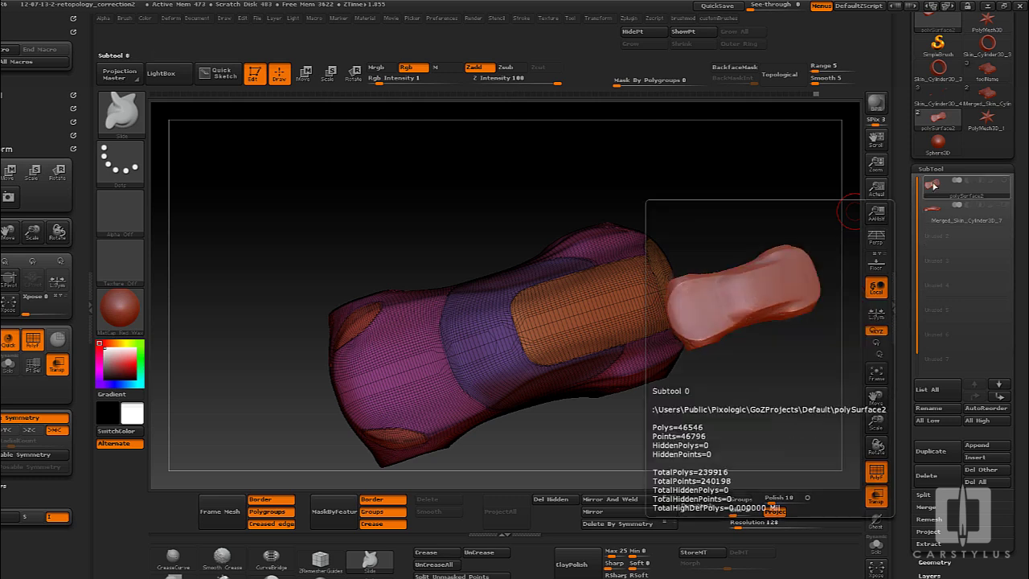
left_click_drag(780, 379, 782, 326, "shift")
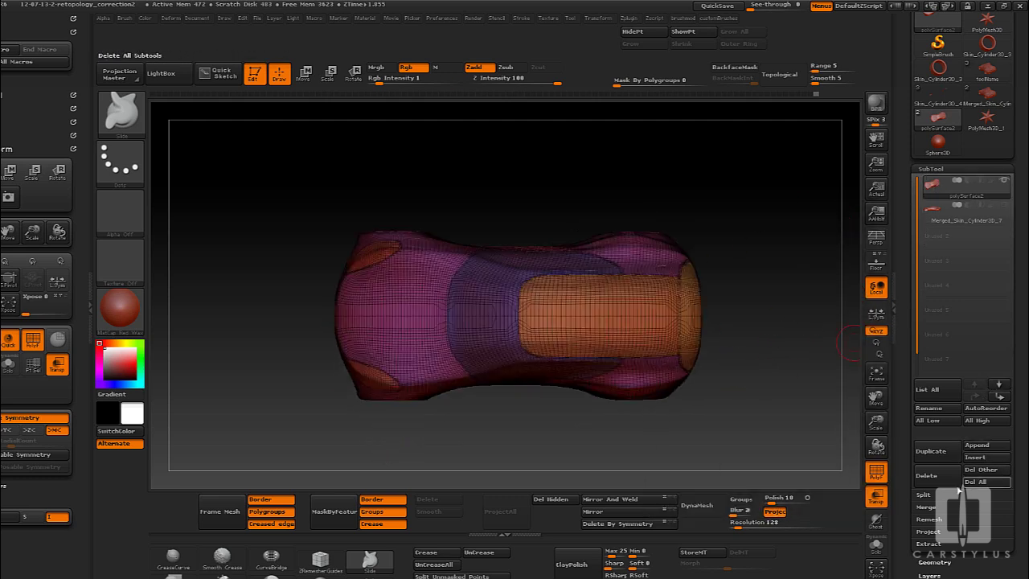
left_click_drag(805, 406, 812, 378)
mouse_move(1011, 346)
left_mouse_down()
mouse_move(1010, 321)
mouse_move(1010, 331)
left_mouse_up()
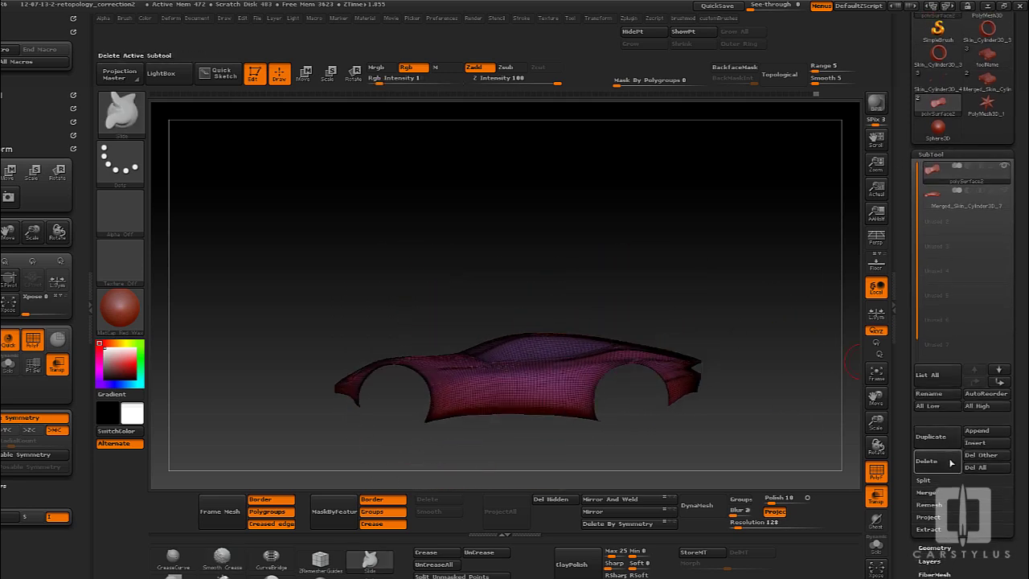
left_click(924, 481)
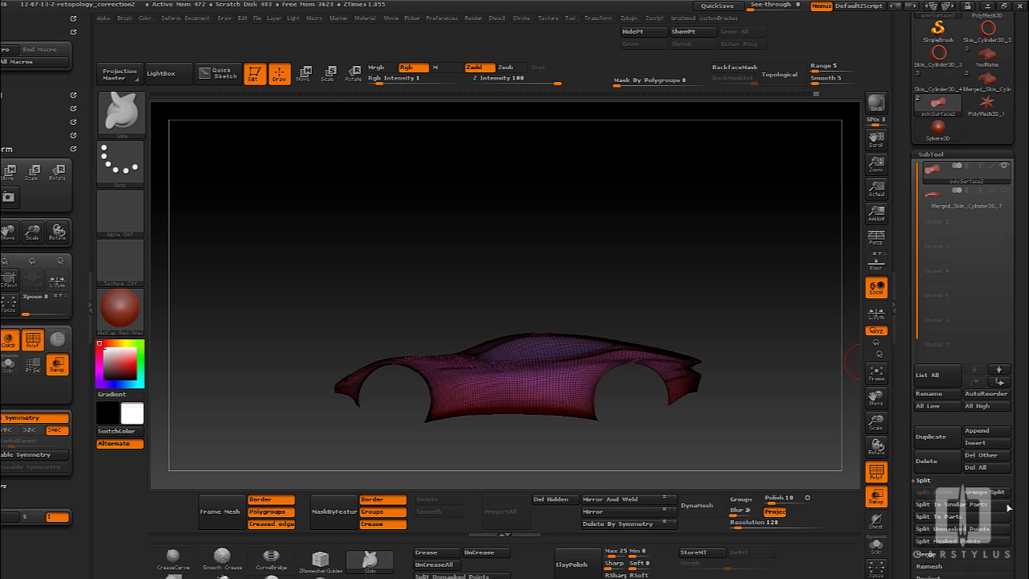
left_click(983, 493)
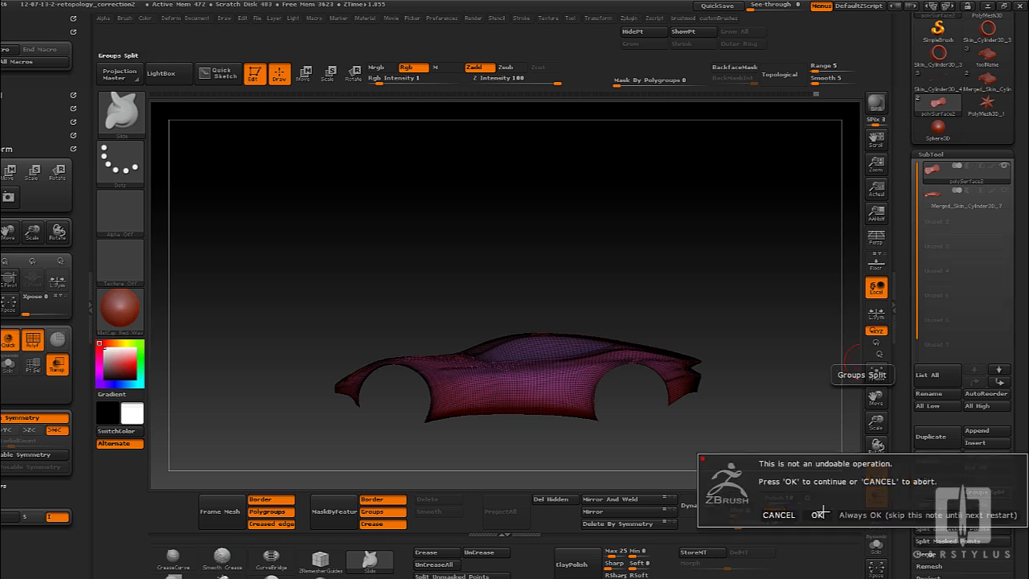
left_click(817, 515)
Step: Inspect the split result, viewing the main body shell and the rear deck strip in solo mode
left_click_drag(801, 260, 769, 390)
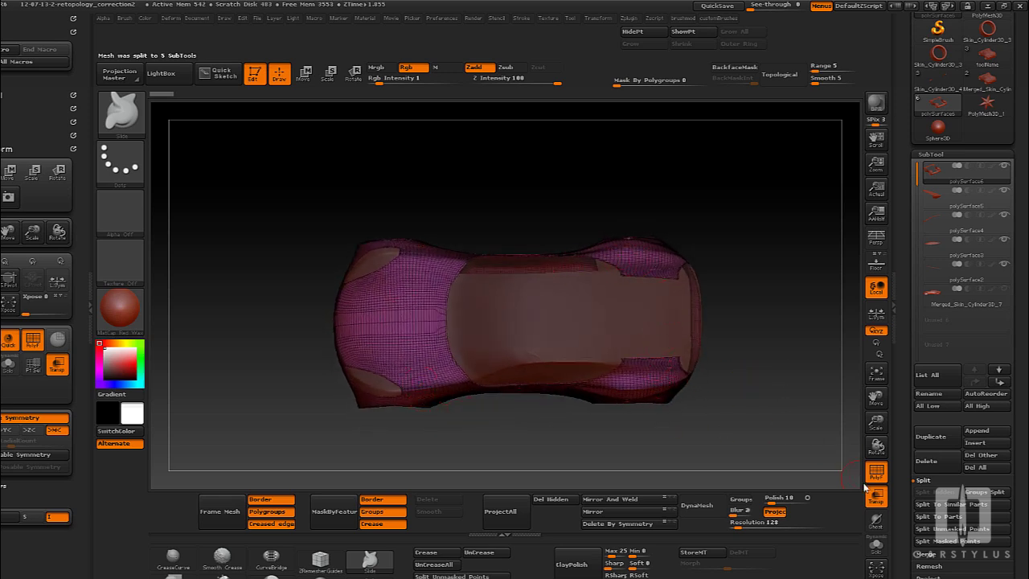
left_click_drag(865, 487, 762, 279)
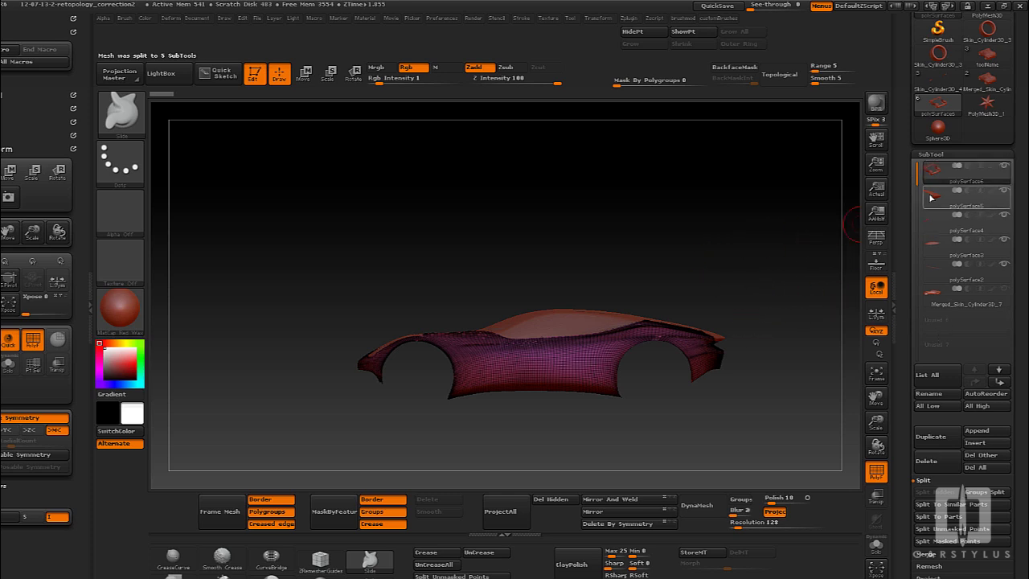
left_click(875, 547)
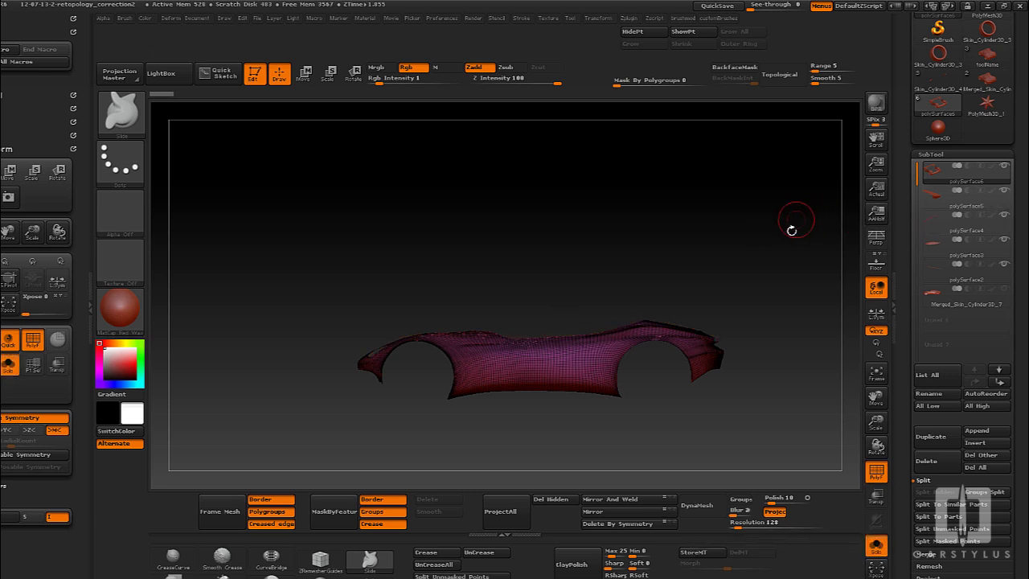
left_click_drag(792, 229, 787, 315)
left_click(937, 195)
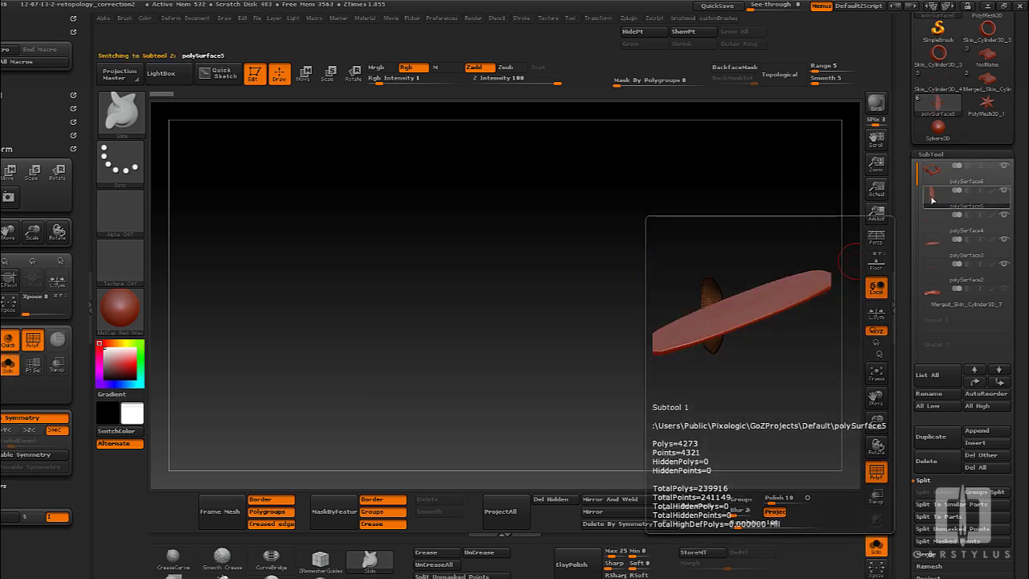
mouse_move(781, 332)
left_mouse_down("alt")
mouse_move(687, 356)
mouse_move(693, 393)
left_mouse_up("alt")
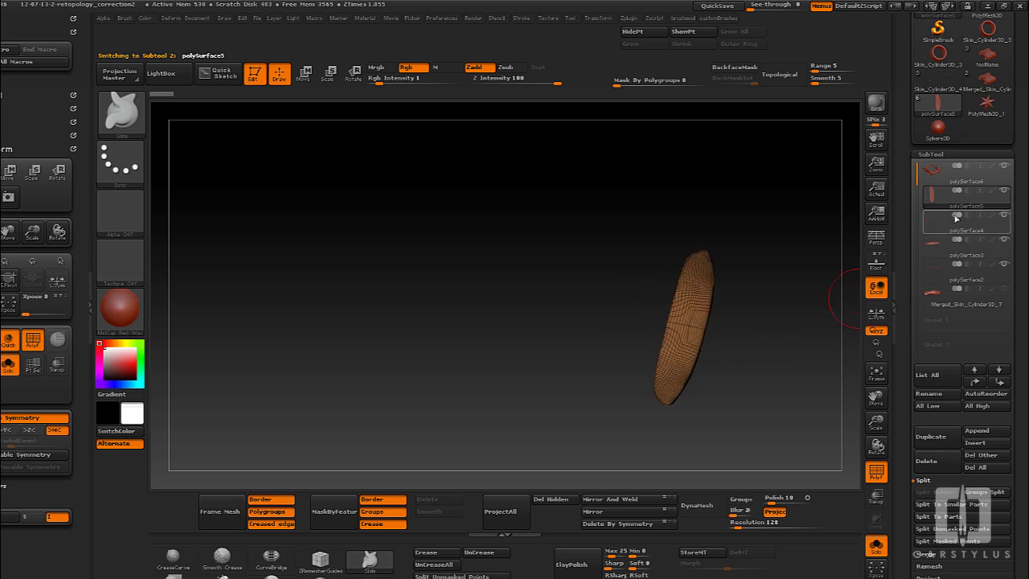
Step: Check the headlight, window and rear deck subtools one by one without wireframe, and return to the complete car
key("shift+f")
left_click(949, 224)
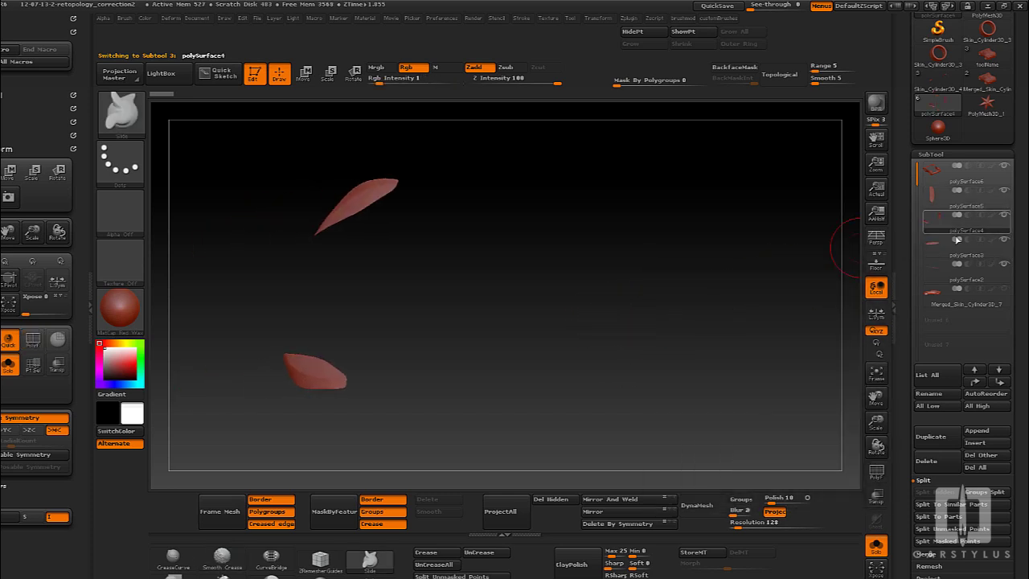
left_click(940, 254)
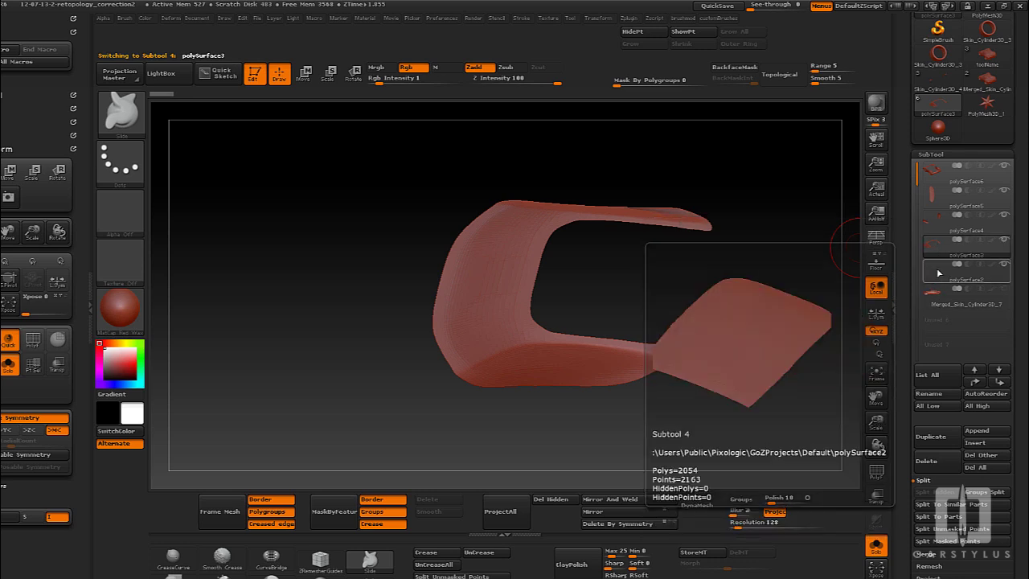
left_click(937, 265)
left_click(934, 249)
left_click(936, 223)
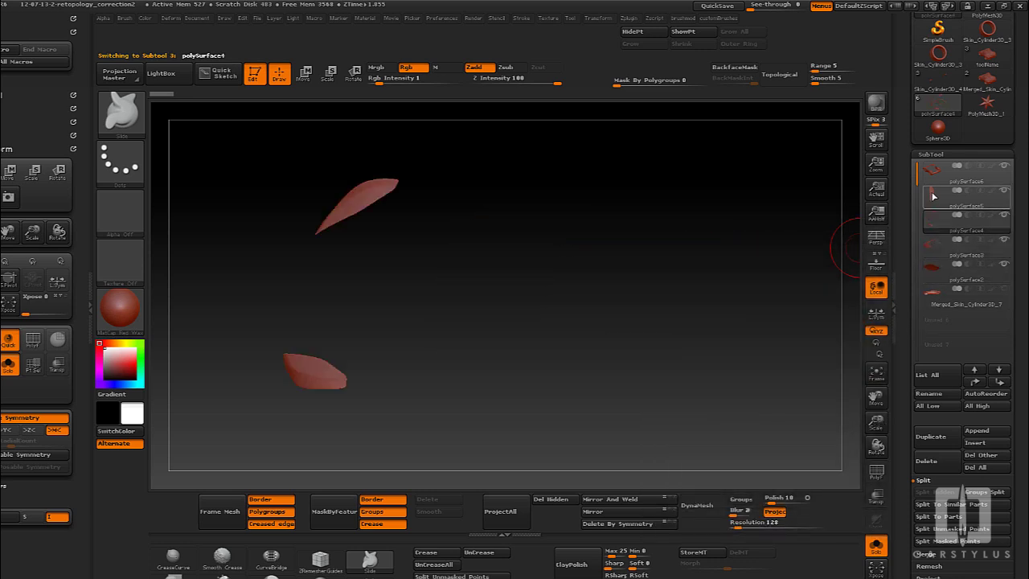
left_click(936, 195)
left_click(934, 170)
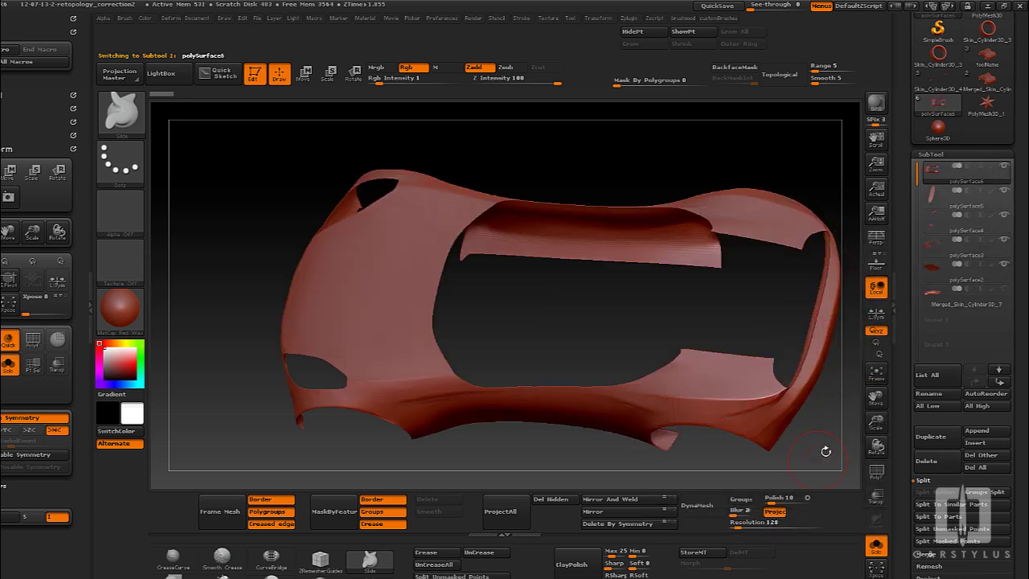
left_click_drag(688, 322, 818, 265)
left_click(874, 544)
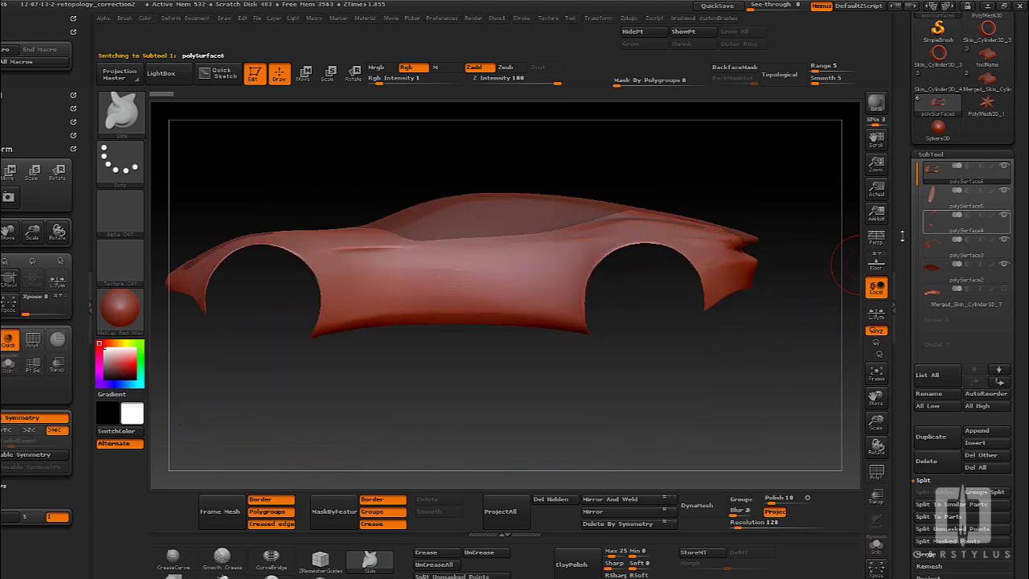
Step: Merge all visible car body subtools into a single mesh with MergeVisible
left_click_drag(839, 327, 773, 350)
left_click_drag(818, 295, 807, 321)
left_click(975, 159)
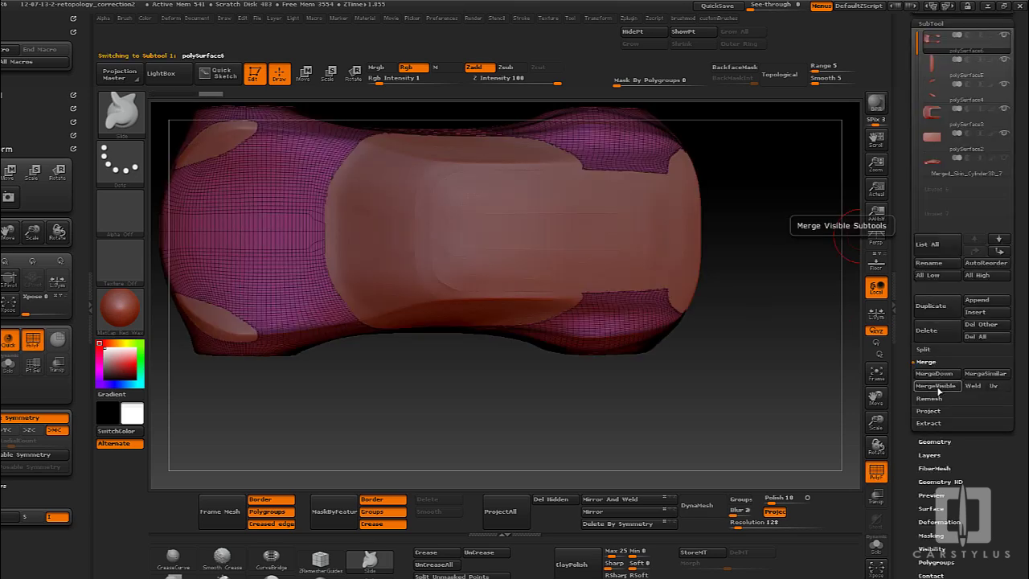
left_click(939, 394)
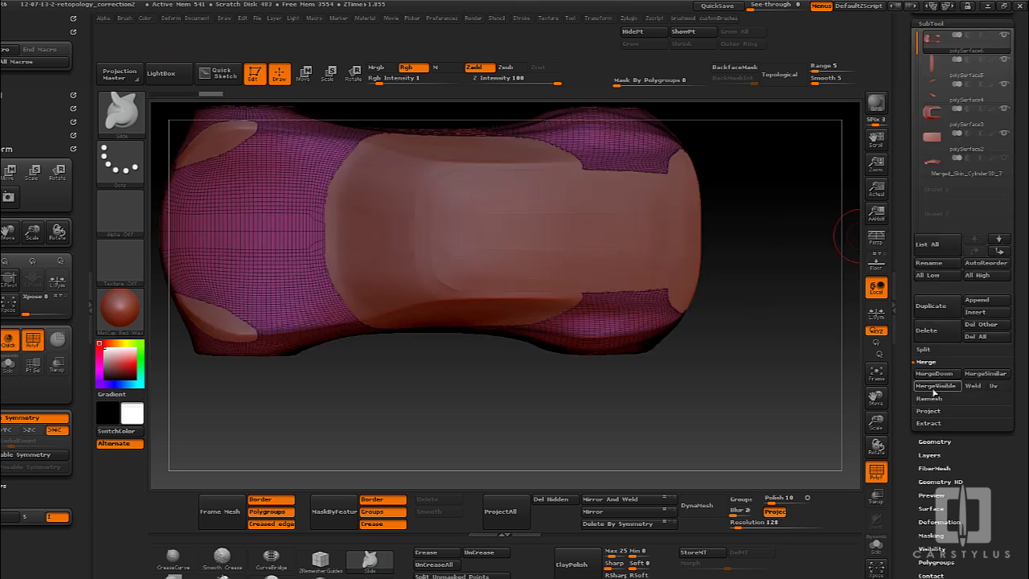
Step: Open the merged car body mesh and view its polygroups from above
left_click_drag(717, 342, 707, 322)
left_click_drag(688, 418, 674, 211, "shift")
left_click_drag(701, 277, 835, 288, "alt")
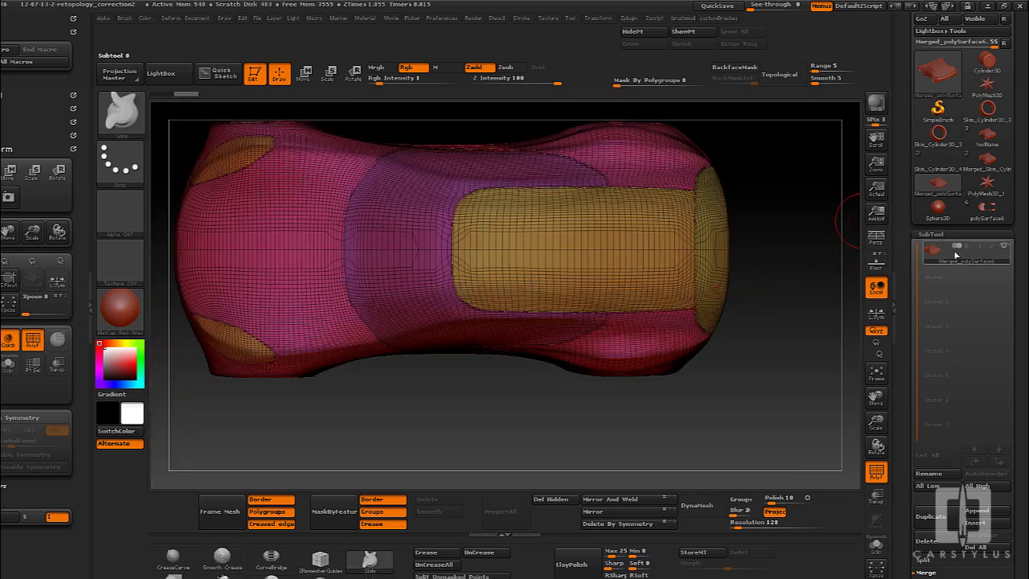
left_click_drag(799, 318, 796, 361, "alt")
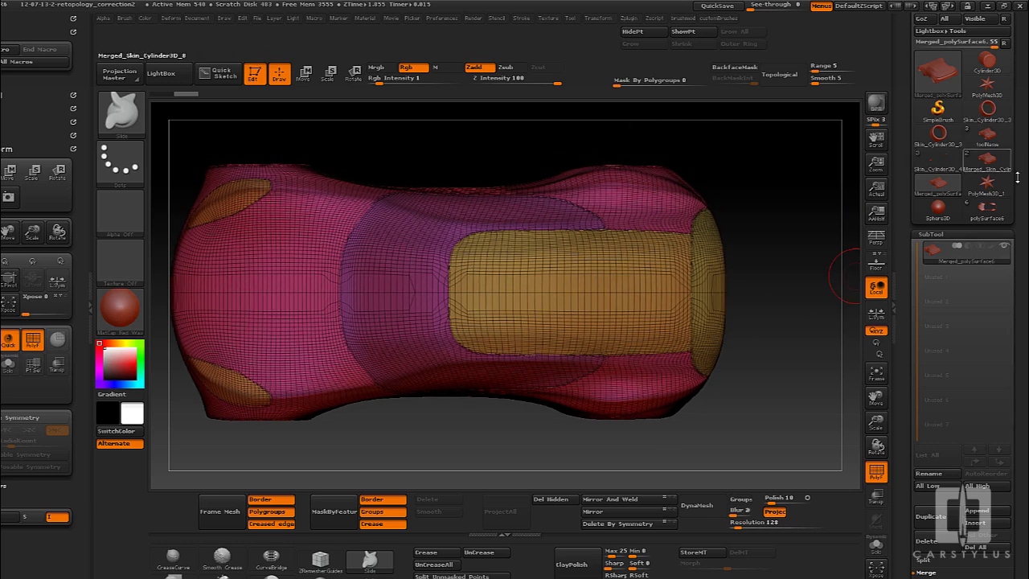
Step: Export the merged car body mesh as OBJ file forVred-2 into the folder 03 Retopoed Modo_Maya Models
left_click_drag(1023, 198, 1023, 218)
scroll(1024, 219, "up", 2)
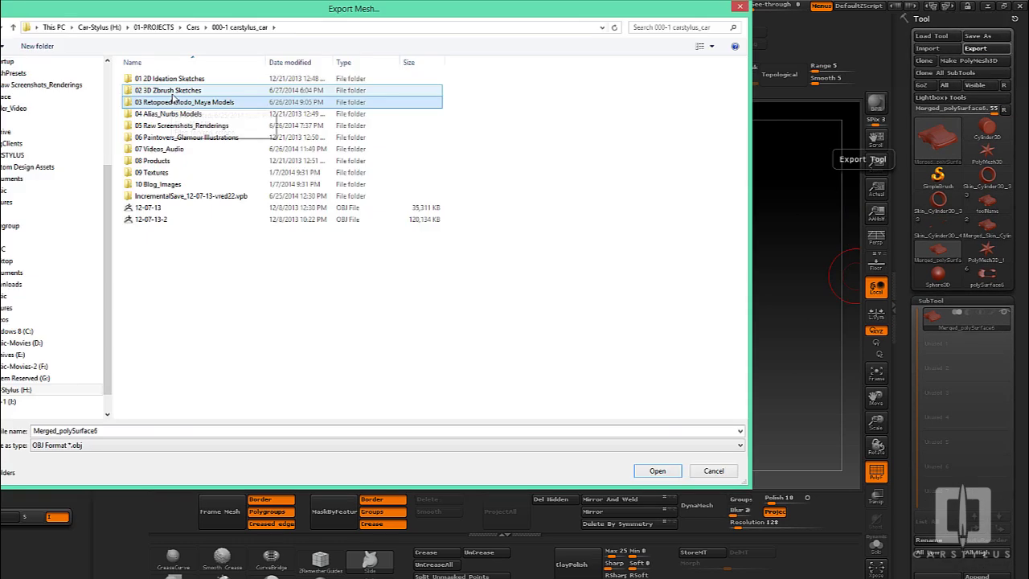
double_click(175, 105)
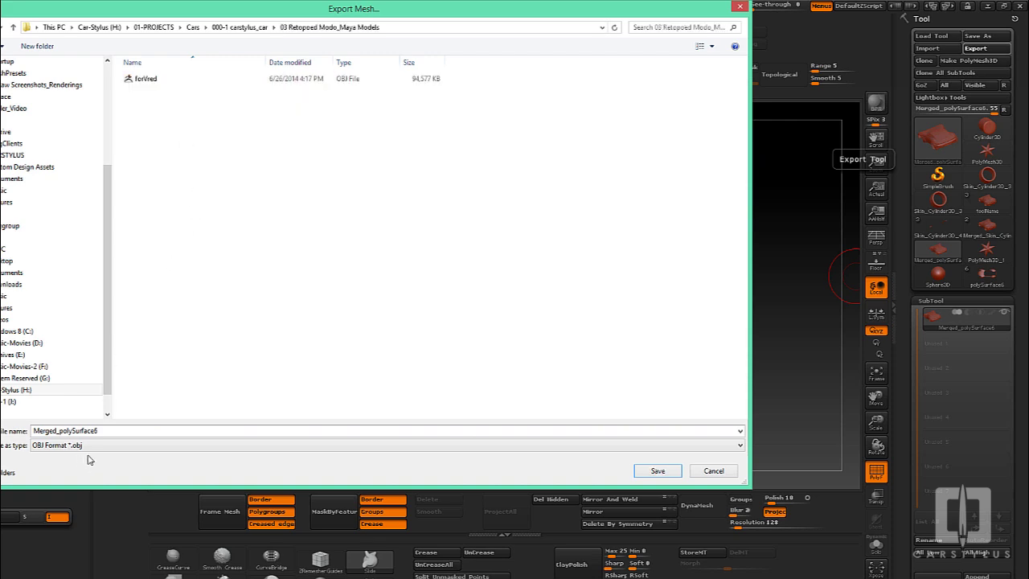
left_click(147, 80)
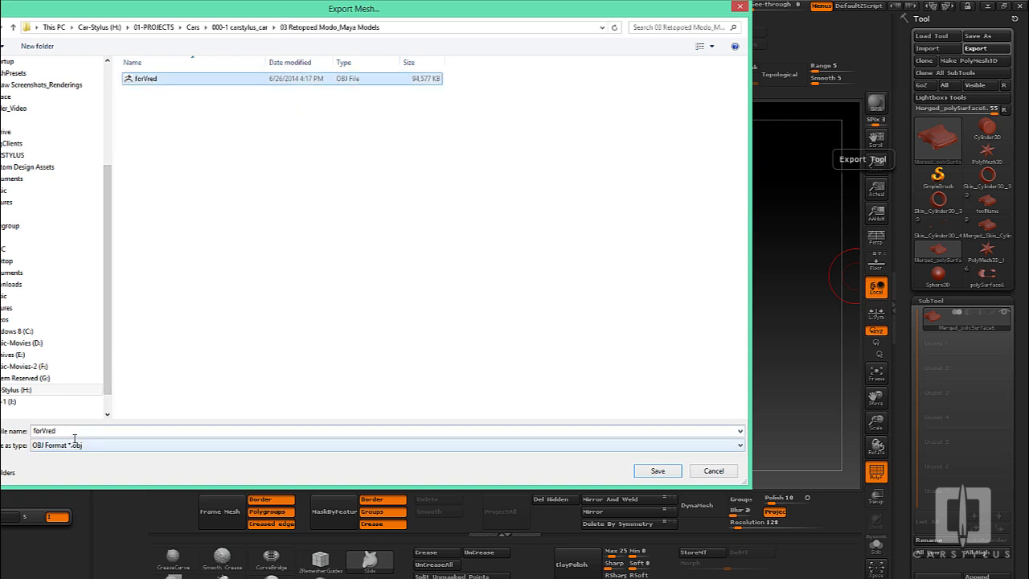
left_click(707, 472)
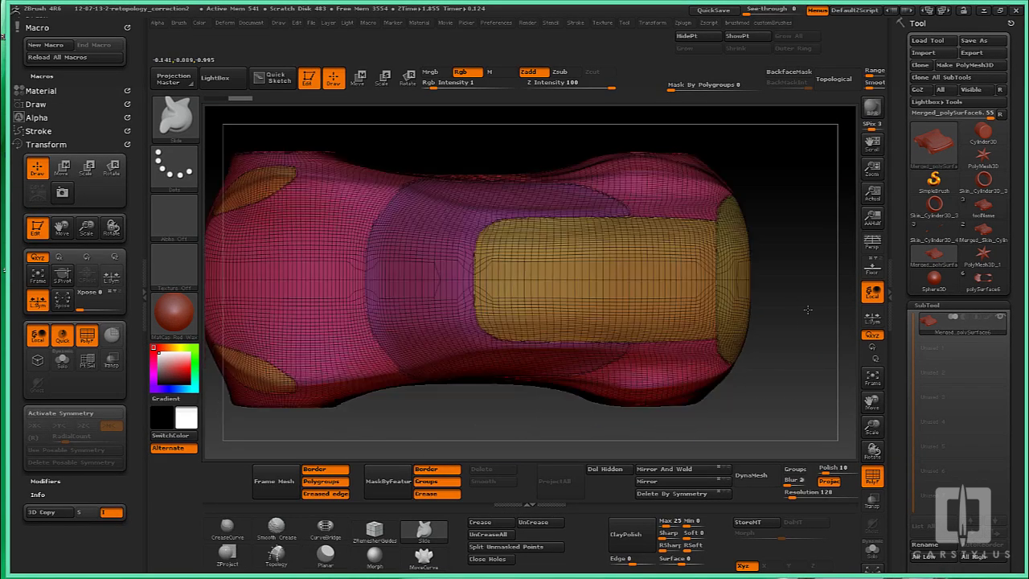
mouse_move(807, 327)
left_mouse_down()
mouse_move(812, 365)
mouse_move(809, 330)
left_mouse_up()
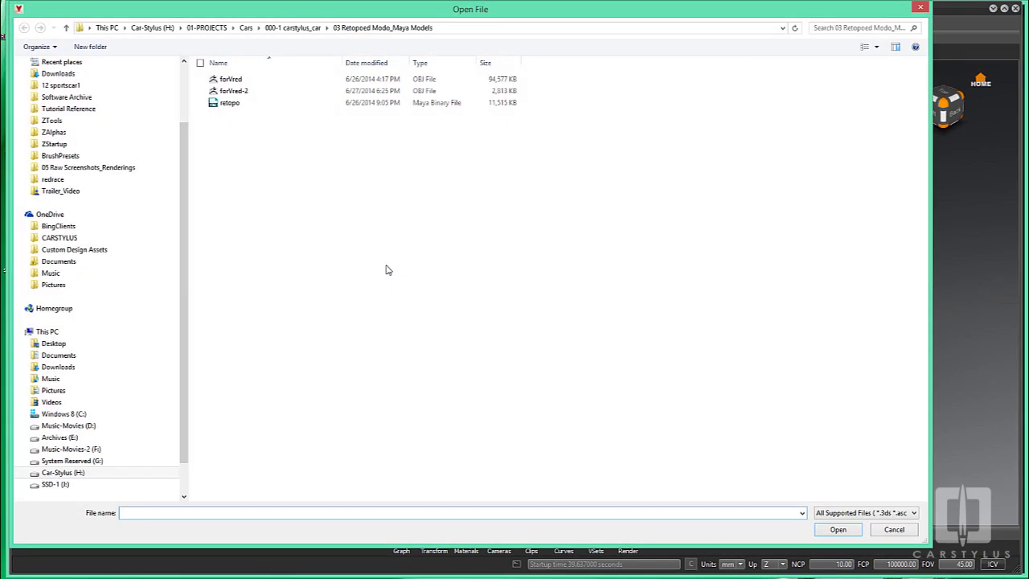
Step: Switch to VRED Professional, open the forVred-2 OBJ file and enlarge its Import Options dialog
left_click(237, 91)
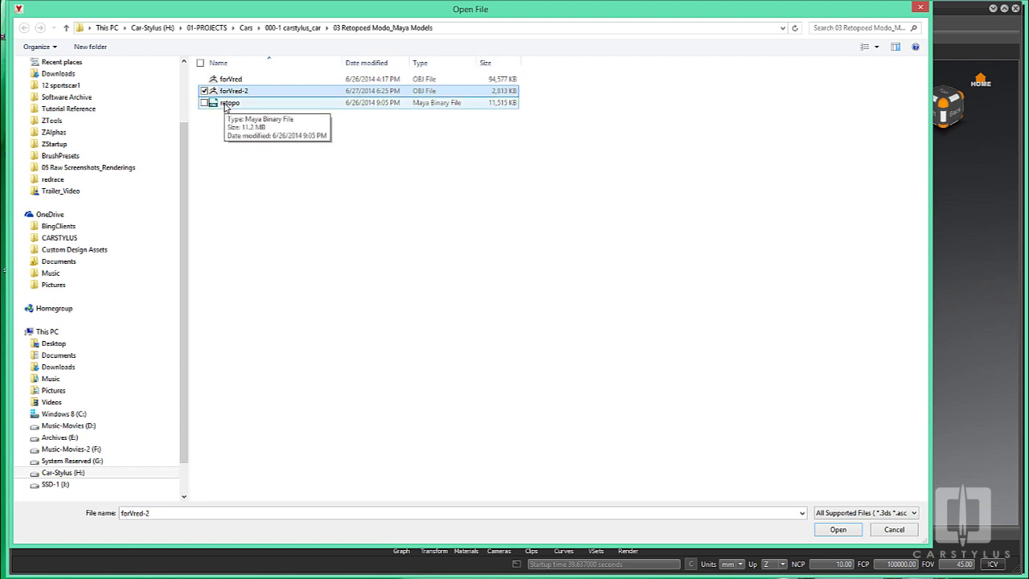
left_click(837, 529)
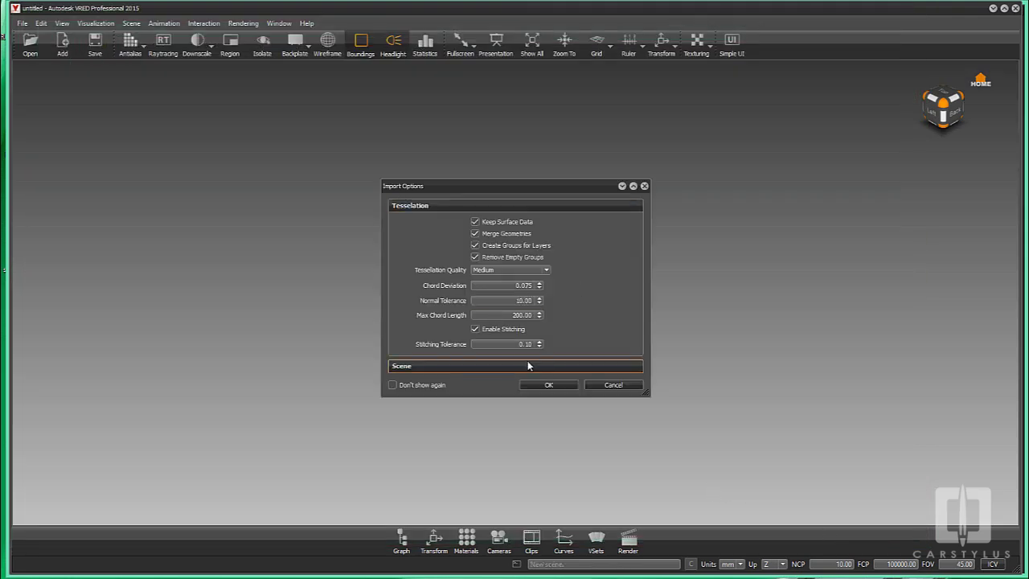
left_click_drag(547, 188, 541, 124)
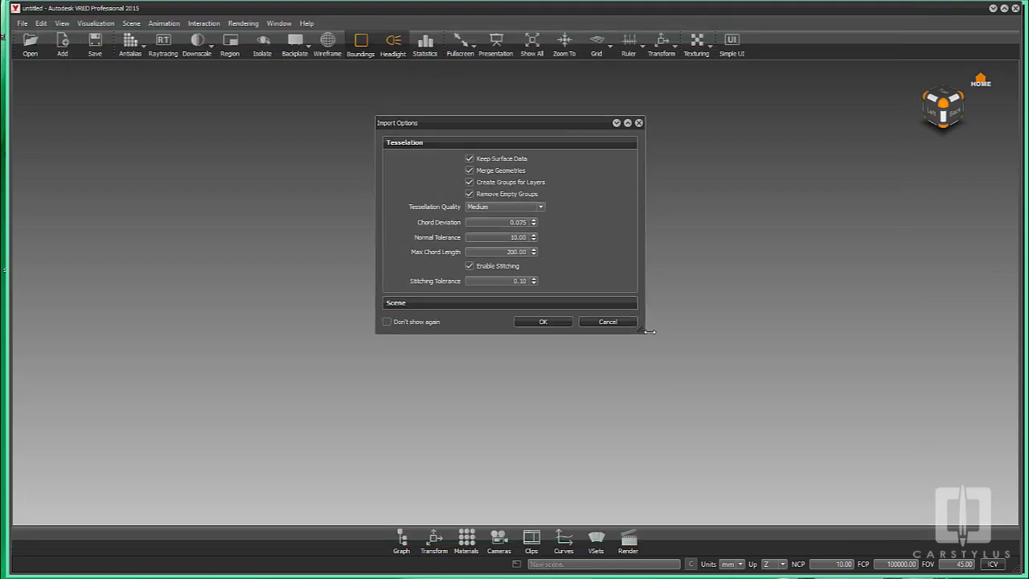
left_click_drag(641, 330, 676, 446)
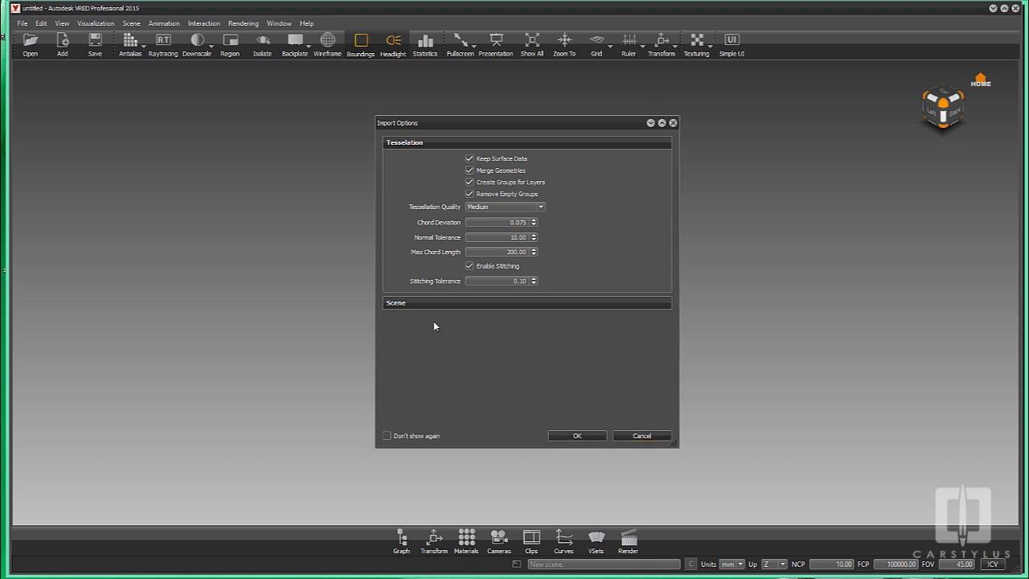
Step: Import the car with Adjust Object Size enabled at car scale and Y as the up axis
left_click(408, 303)
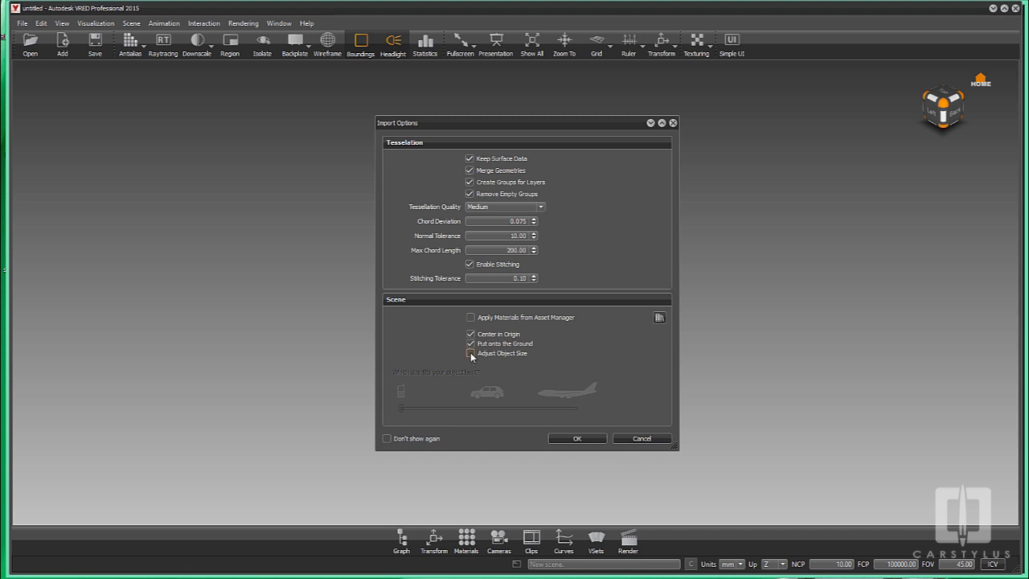
left_click(471, 354)
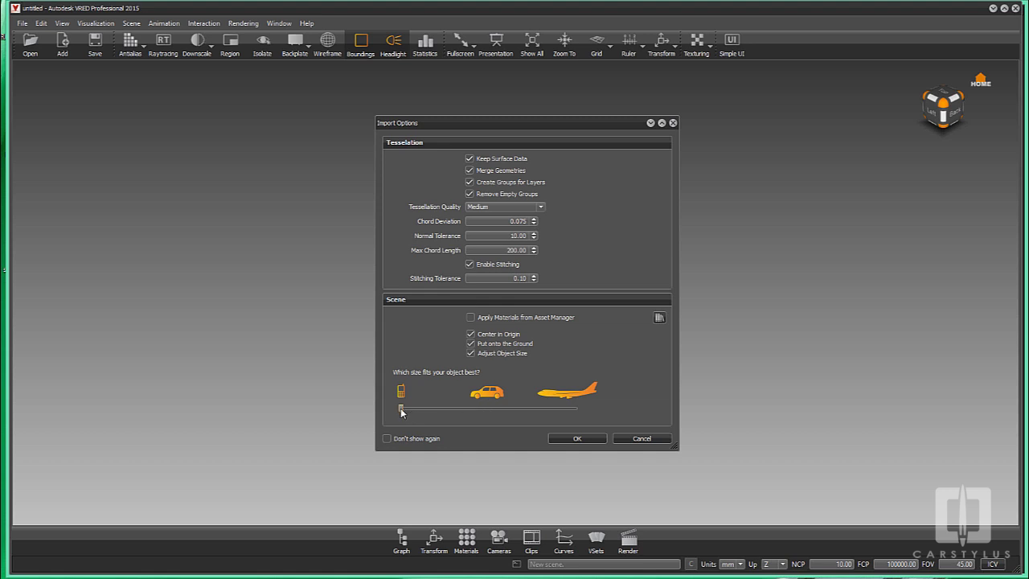
left_click_drag(401, 412, 480, 411)
left_click(784, 565)
left_click(777, 572)
left_click(593, 439)
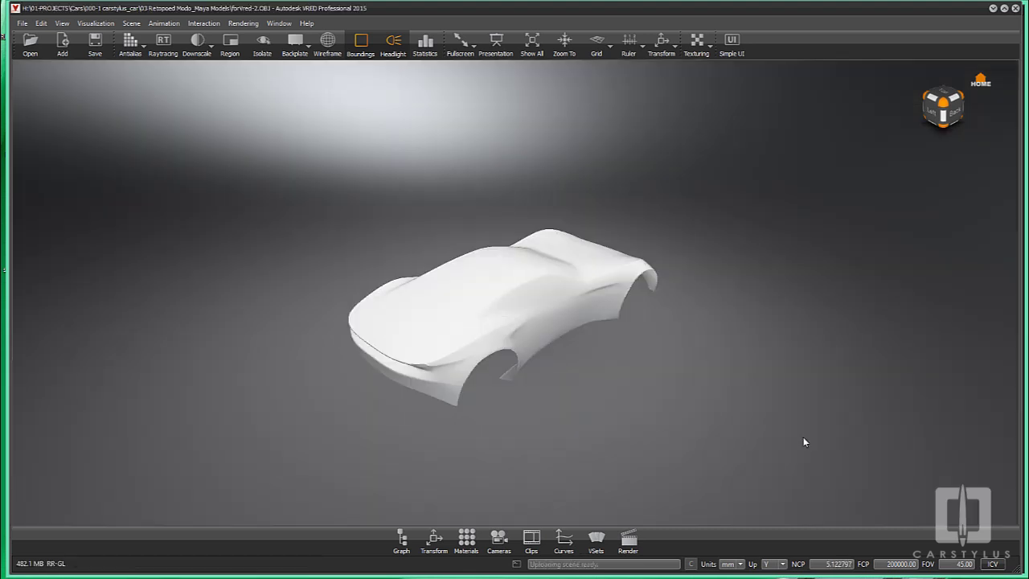
Step: Turn on raytracing and frame the white car body closely in a front three-quarter view
left_click_drag(758, 437, 576, 448)
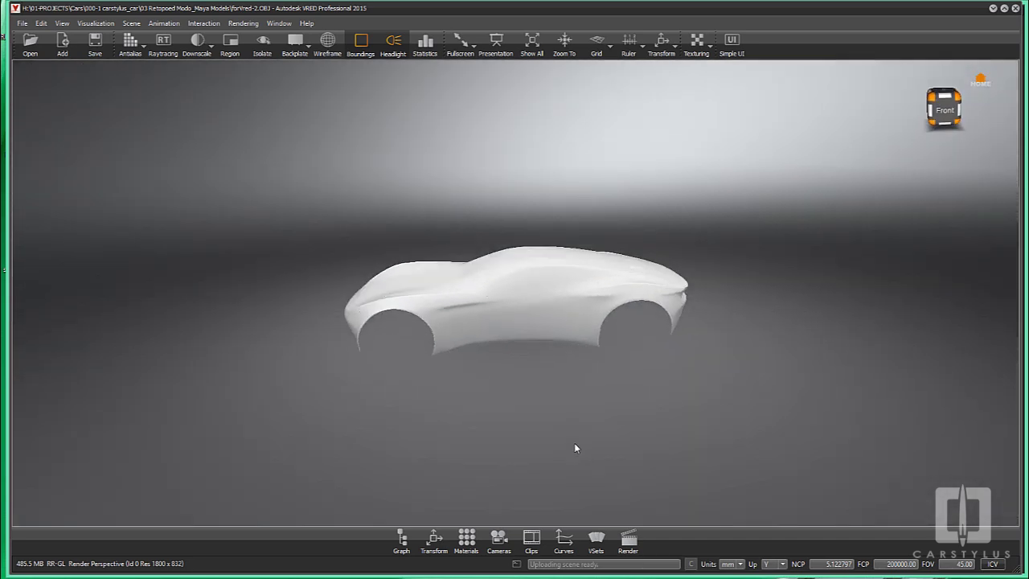
left_click(163, 41)
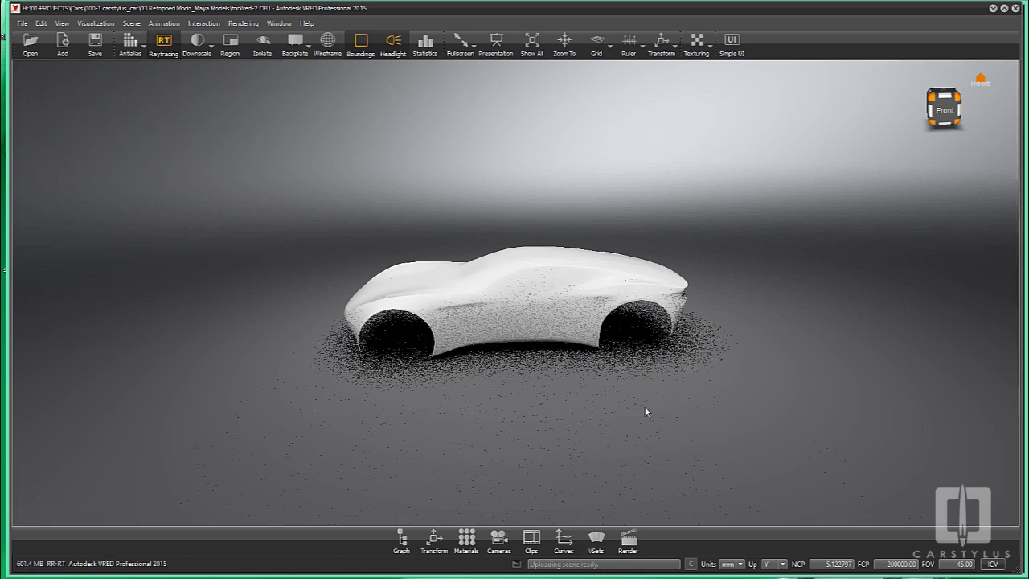
left_click_drag(644, 407, 679, 408)
middle_click_drag(613, 392, 559, 395)
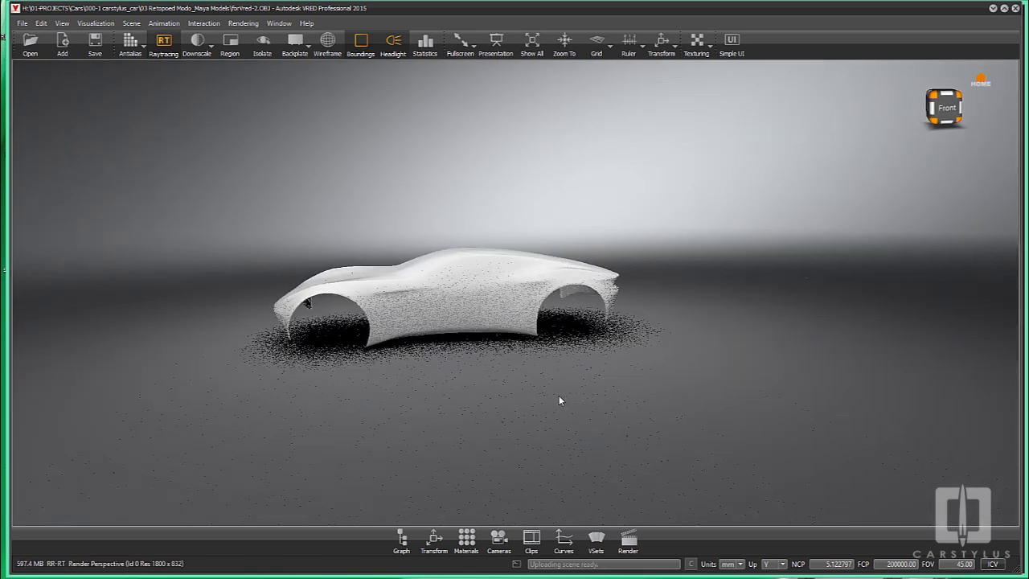
right_click_drag(559, 394, 568, 432)
left_click_drag(596, 462, 684, 418)
left_click_drag(621, 445, 592, 443)
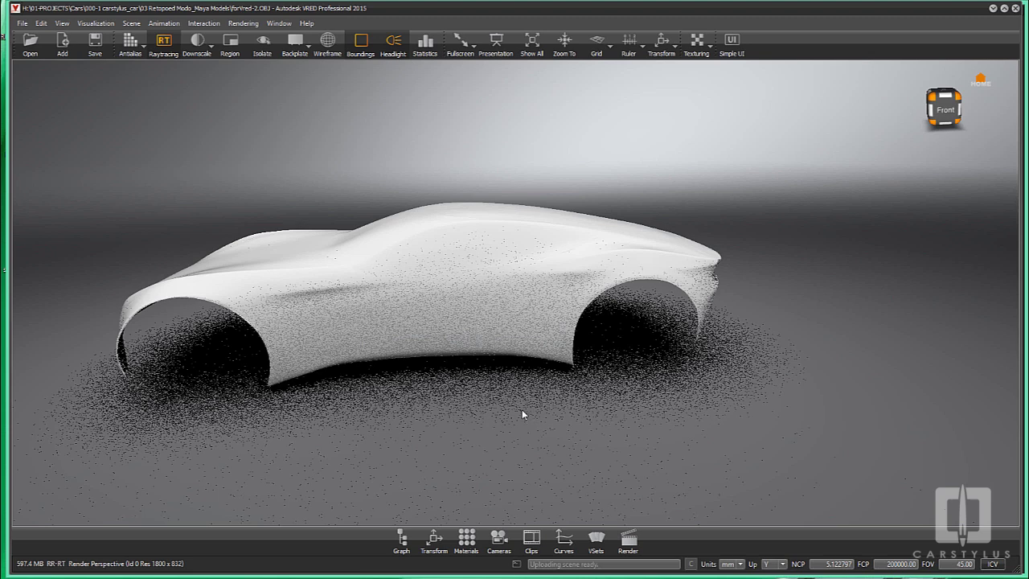
left_click_drag(576, 407, 677, 417)
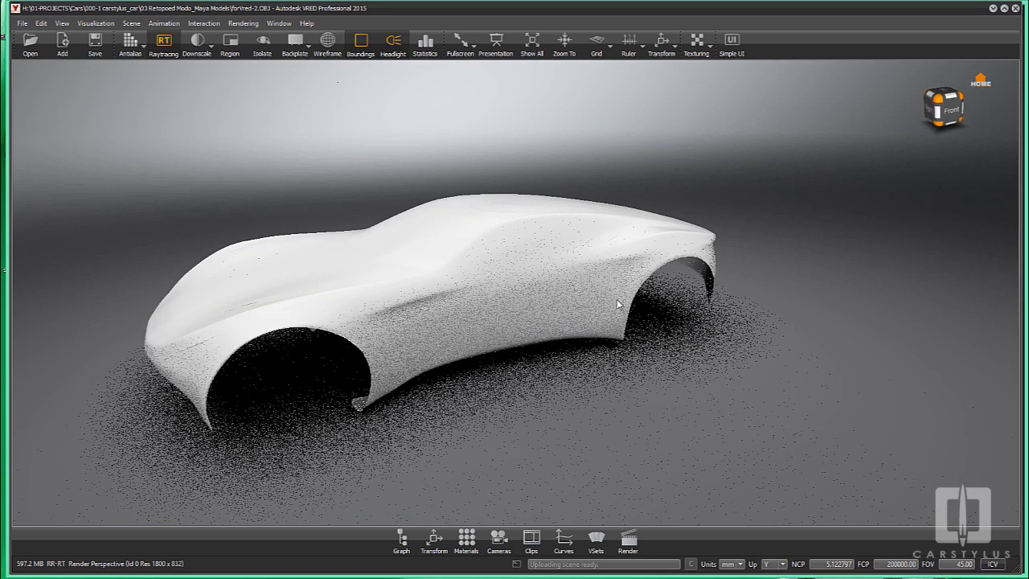
Step: Create a Chrome material in the Material Editor
left_click(466, 538)
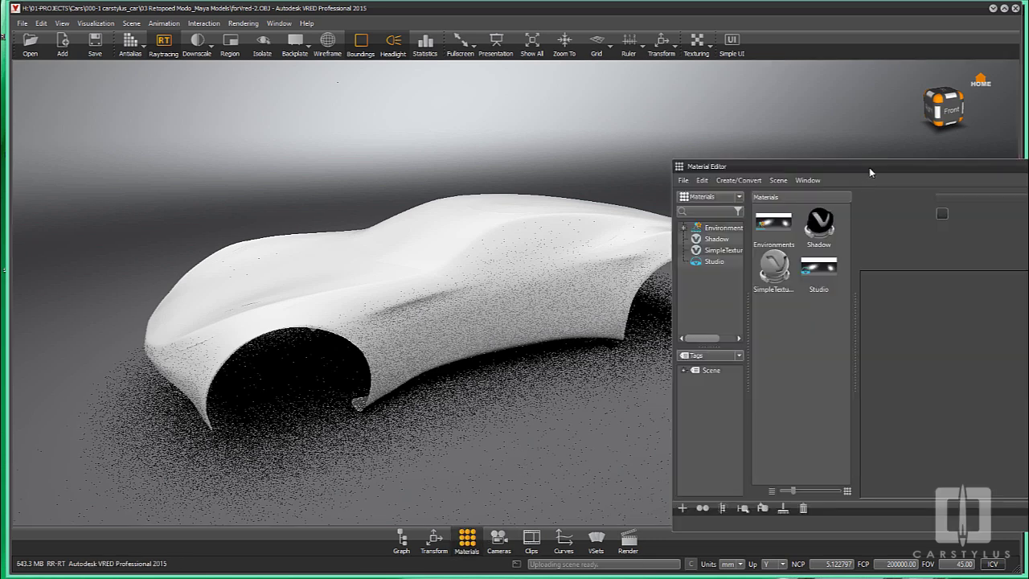
left_click_drag(868, 167, 773, 176)
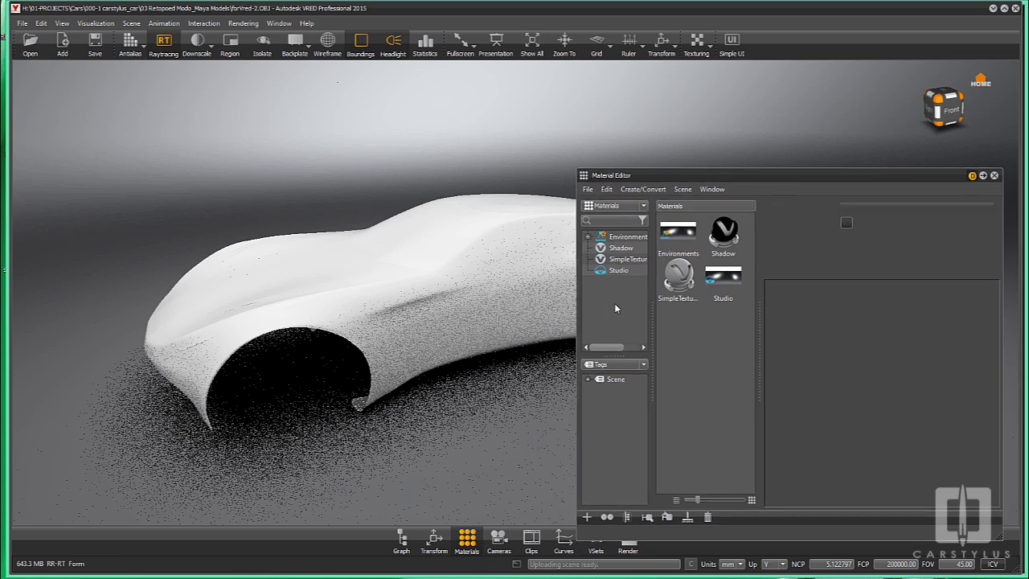
right_click(681, 325)
mouse_move(723, 332)
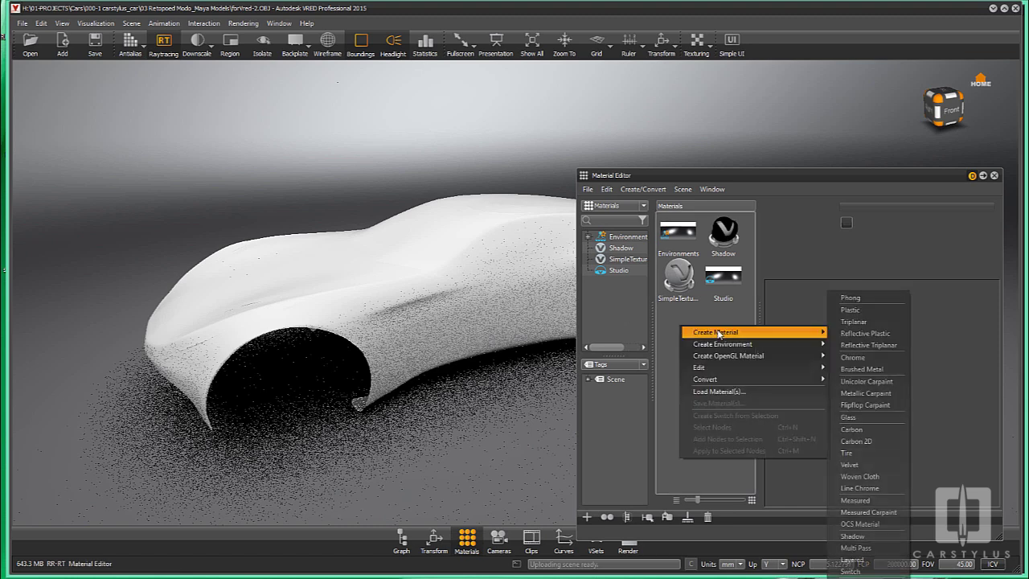
left_click(856, 357)
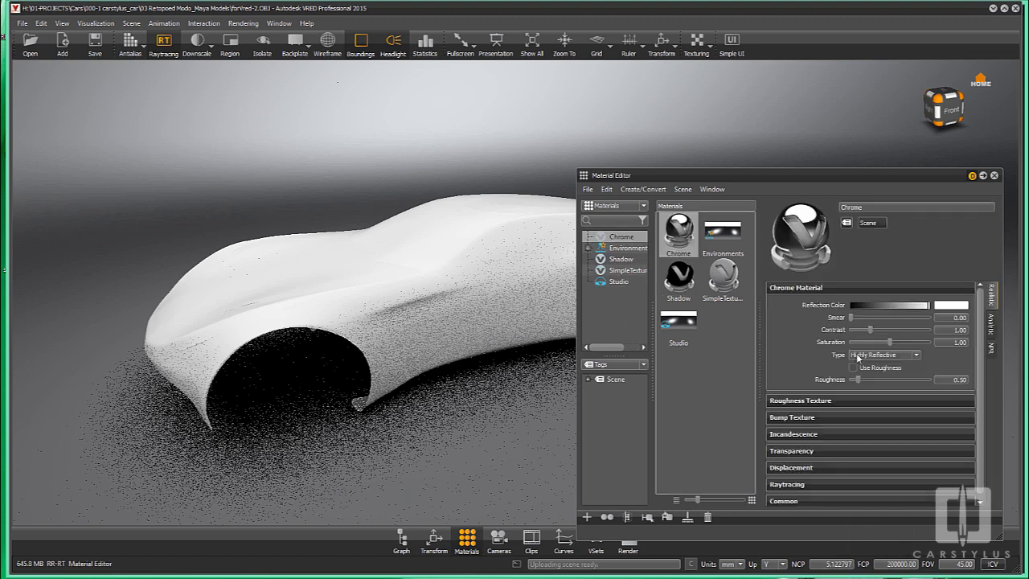
Step: Add a Unicolor Carpaint material to the scene's materials
left_click_drag(772, 181, 873, 130)
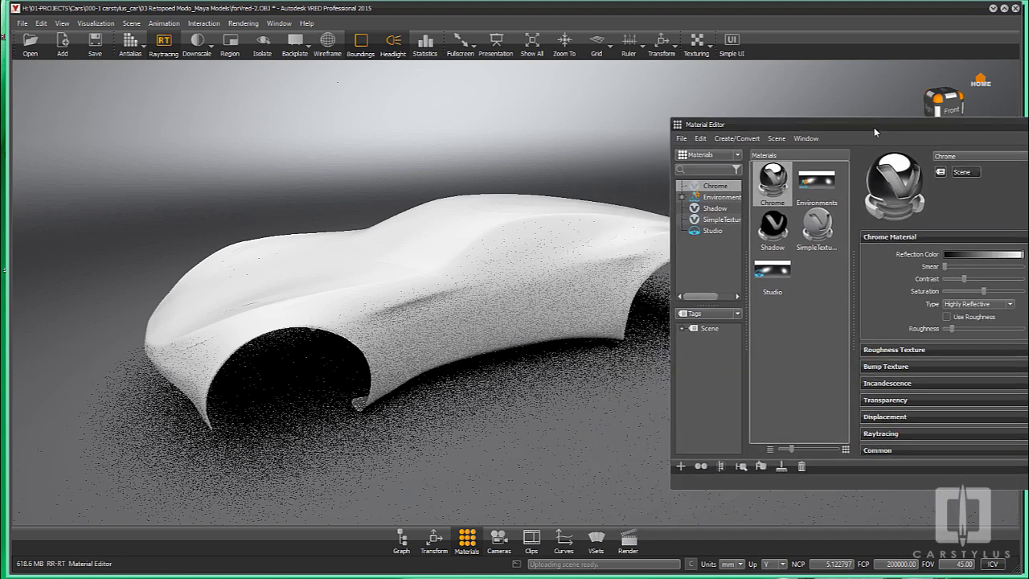
mouse_move(772, 188)
left_mouse_down()
mouse_move(546, 233)
mouse_move(445, 326)
mouse_move(417, 326)
mouse_move(472, 235)
mouse_move(478, 334)
mouse_move(239, 315)
mouse_move(267, 279)
mouse_move(544, 263)
mouse_move(789, 268)
mouse_move(812, 332)
left_mouse_up()
right_click(806, 333)
mouse_move(846, 338)
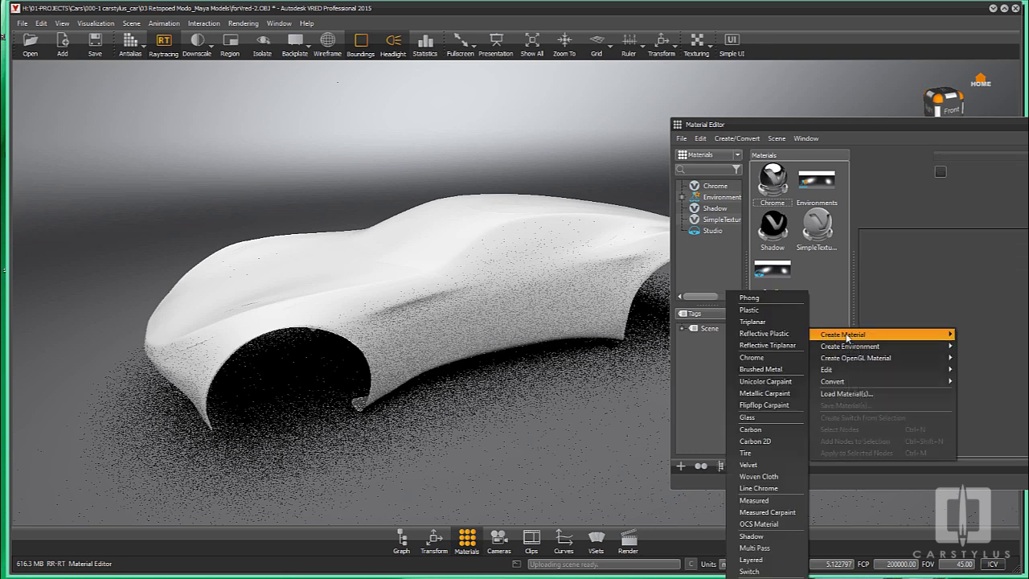
left_click(765, 381)
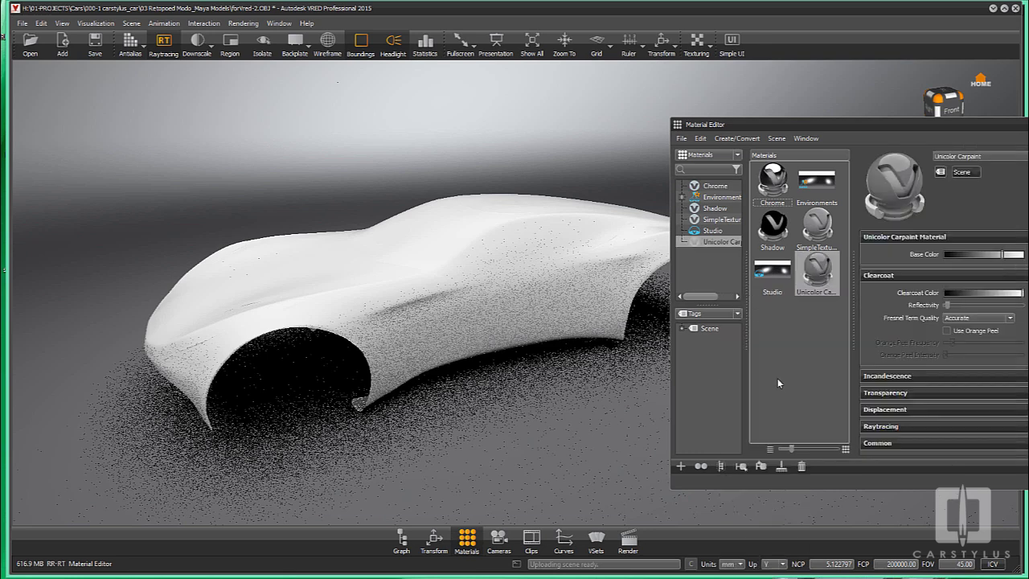
Step: Darken the Unicolor Carpaint's base and clearcoat colors, set its reflectivity to 0.064 and apply it to the main car body
left_click_drag(856, 118, 761, 83)
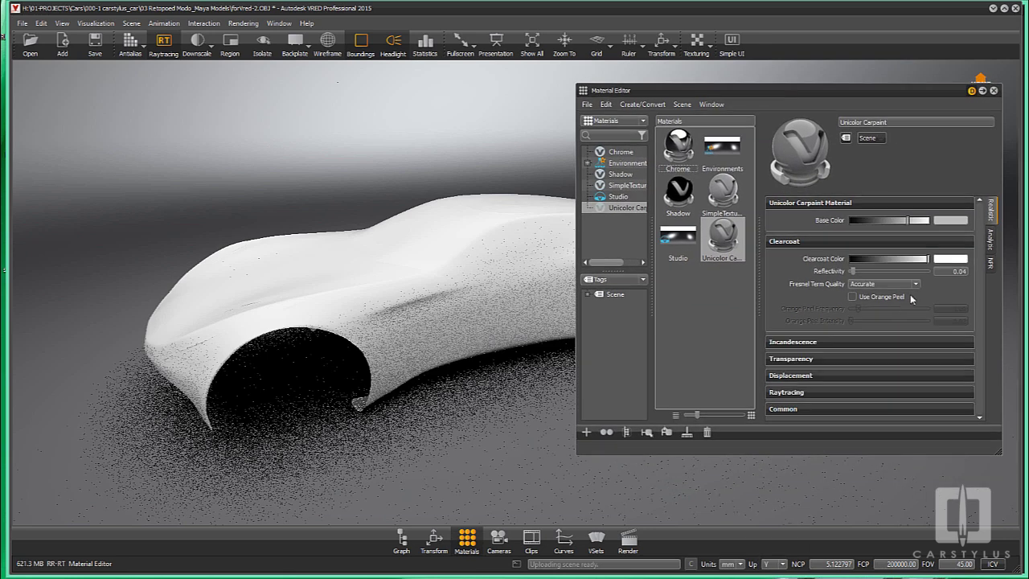
left_click_drag(903, 223, 885, 223)
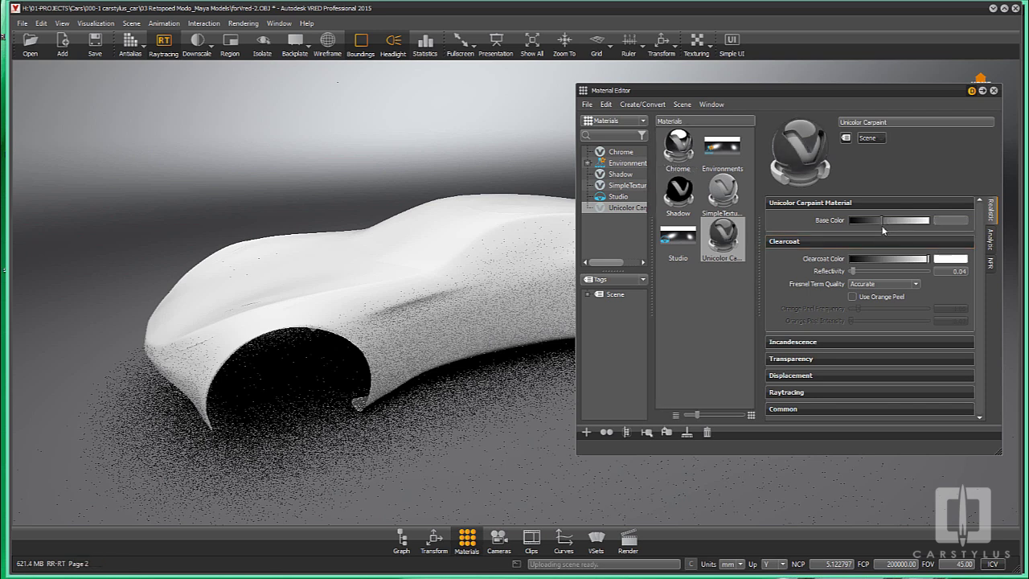
mouse_move(899, 262)
left_mouse_down()
mouse_move(877, 268)
mouse_move(907, 260)
left_mouse_up()
left_click_drag(873, 225, 870, 226)
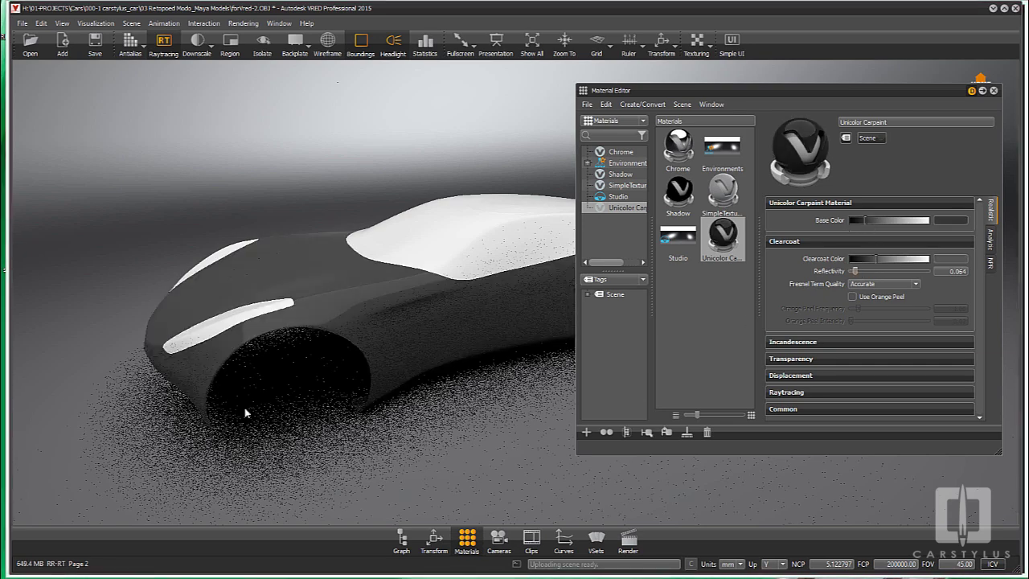
left_click_drag(246, 413, 218, 401)
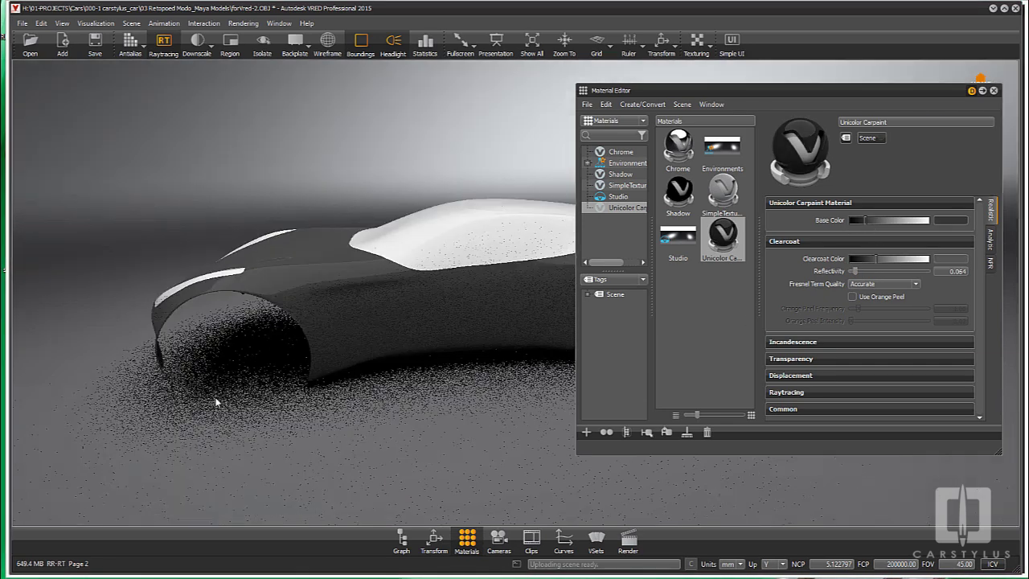
left_click_drag(428, 415, 450, 402)
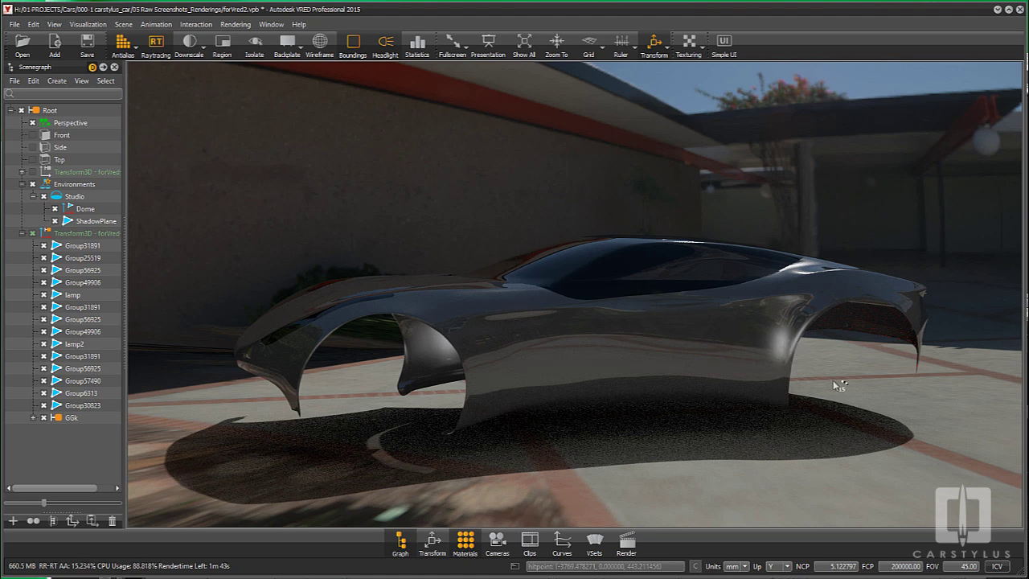
Step: Examine the raytraced car with its finished materials and courtyard environment in forVred2.vpb from the rear, above, front and sides
left_click_drag(836, 394, 656, 418)
left_click_drag(566, 426, 720, 367)
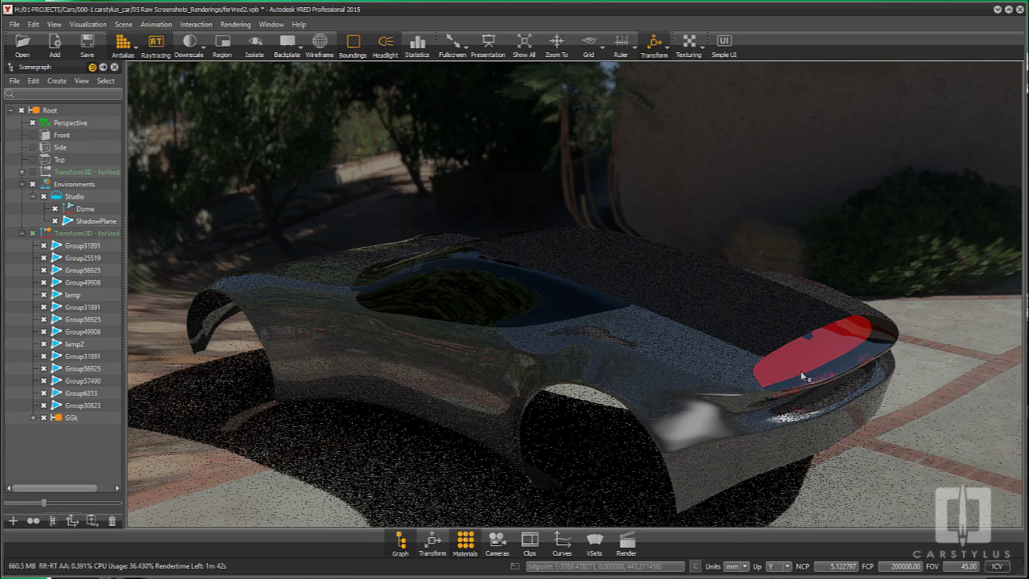
left_click_drag(921, 444, 957, 428)
left_click_drag(572, 385, 611, 322)
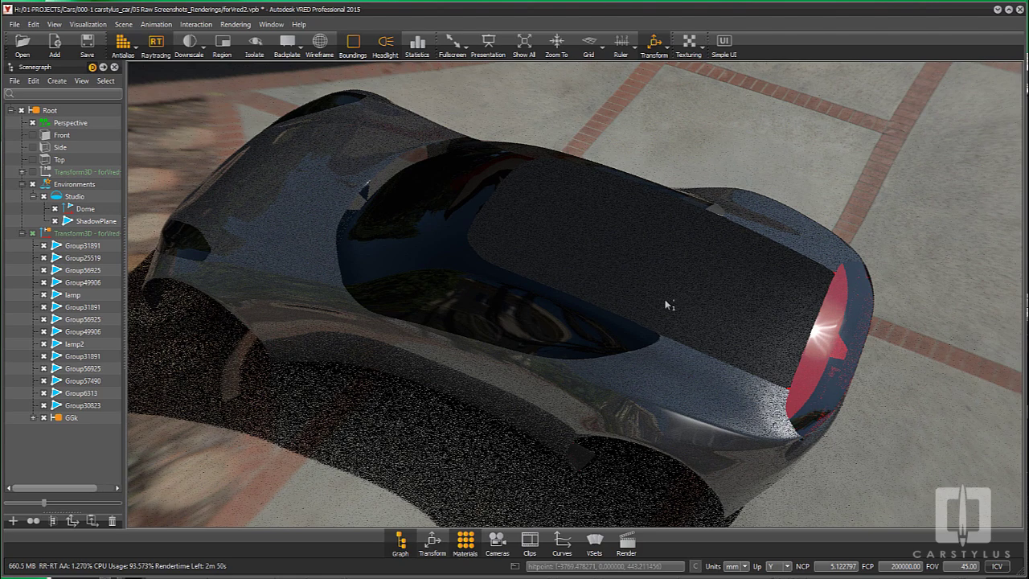
left_click_drag(606, 251, 571, 348)
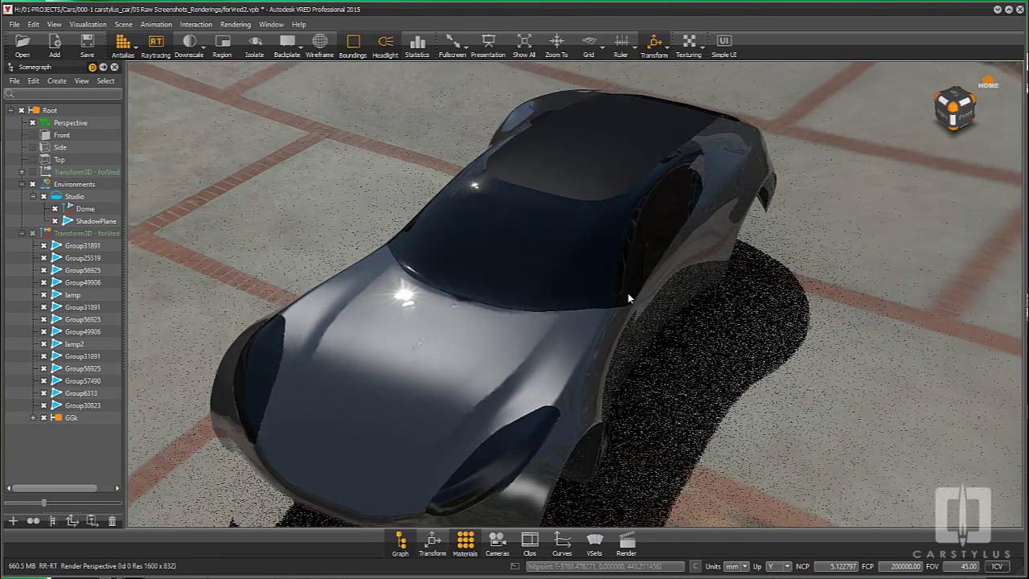
left_click_drag(628, 293, 491, 410)
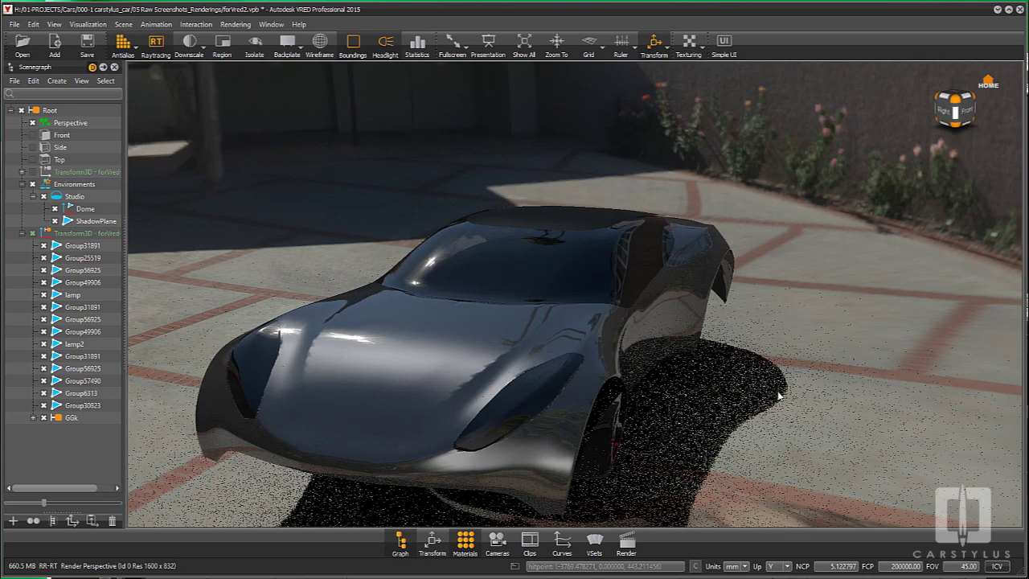
left_click_drag(736, 362, 388, 333)
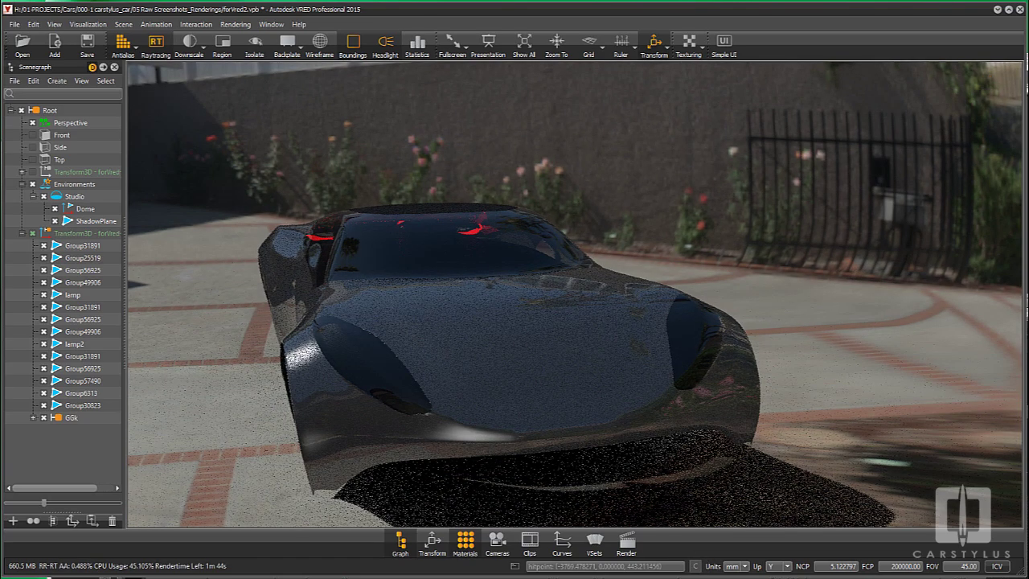
left_click_drag(703, 359, 799, 323)
scroll(617, 355, "down", 2)
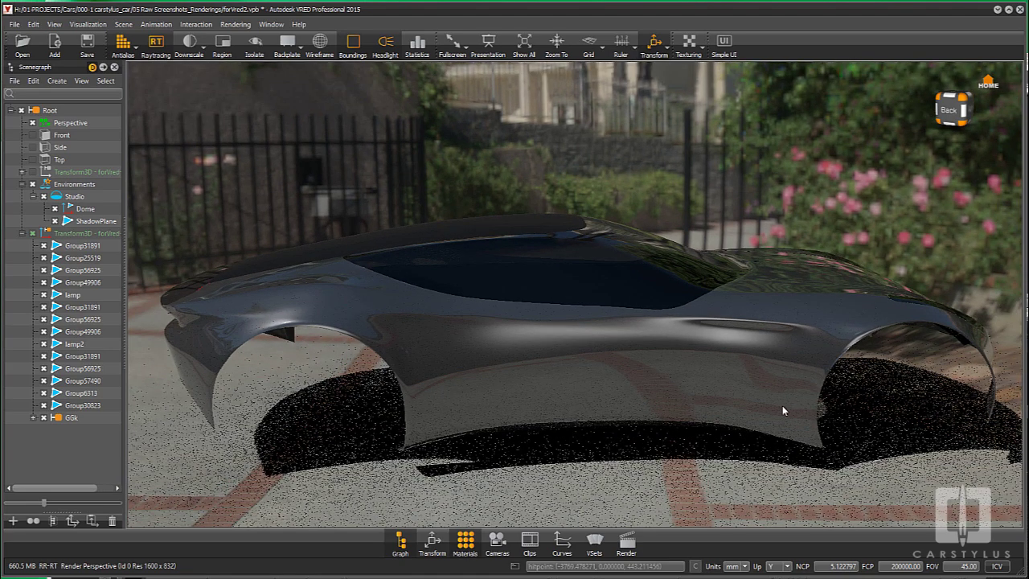
left_click_drag(783, 407, 784, 370)
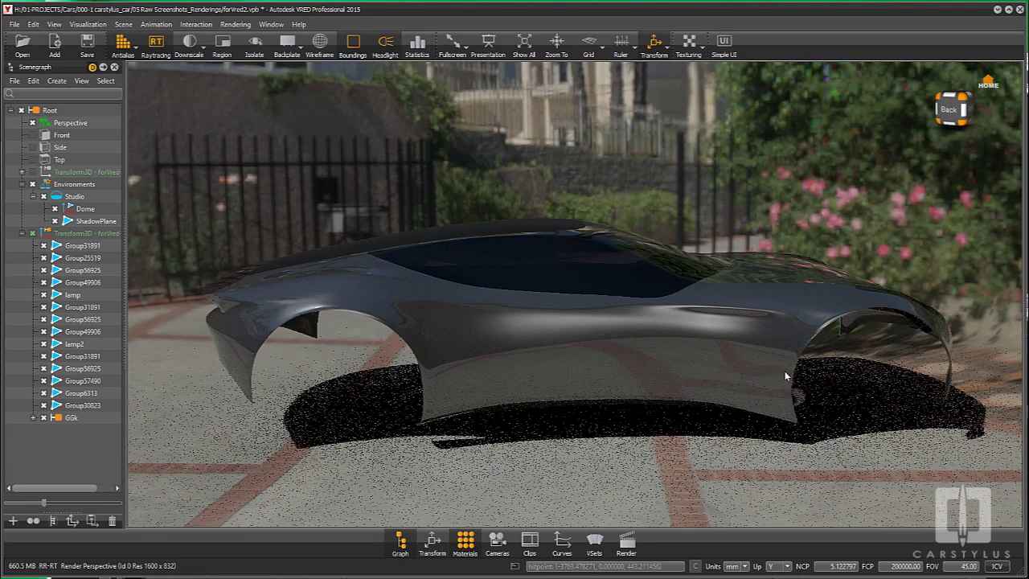